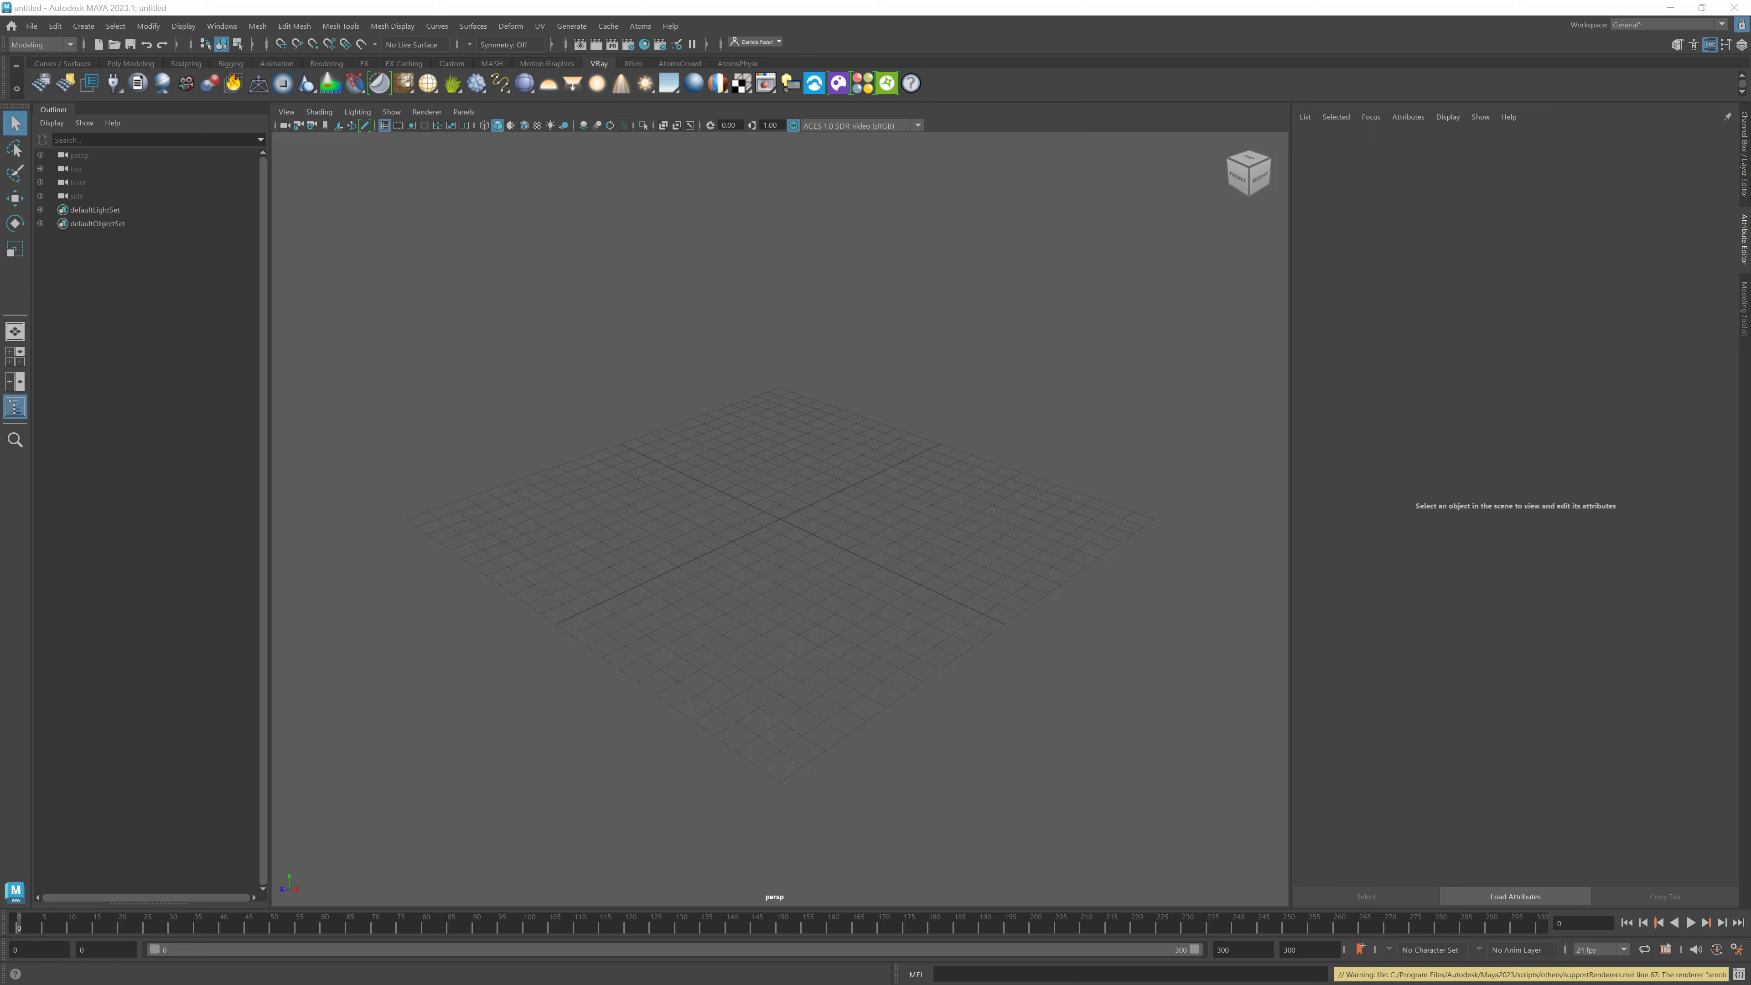
# Step: Open the Atoms UI, maximize its window and display the manLocomotion graph
pyautogui.click(640, 25)
pyautogui.click(673, 203)
pyautogui.click(835, 508)
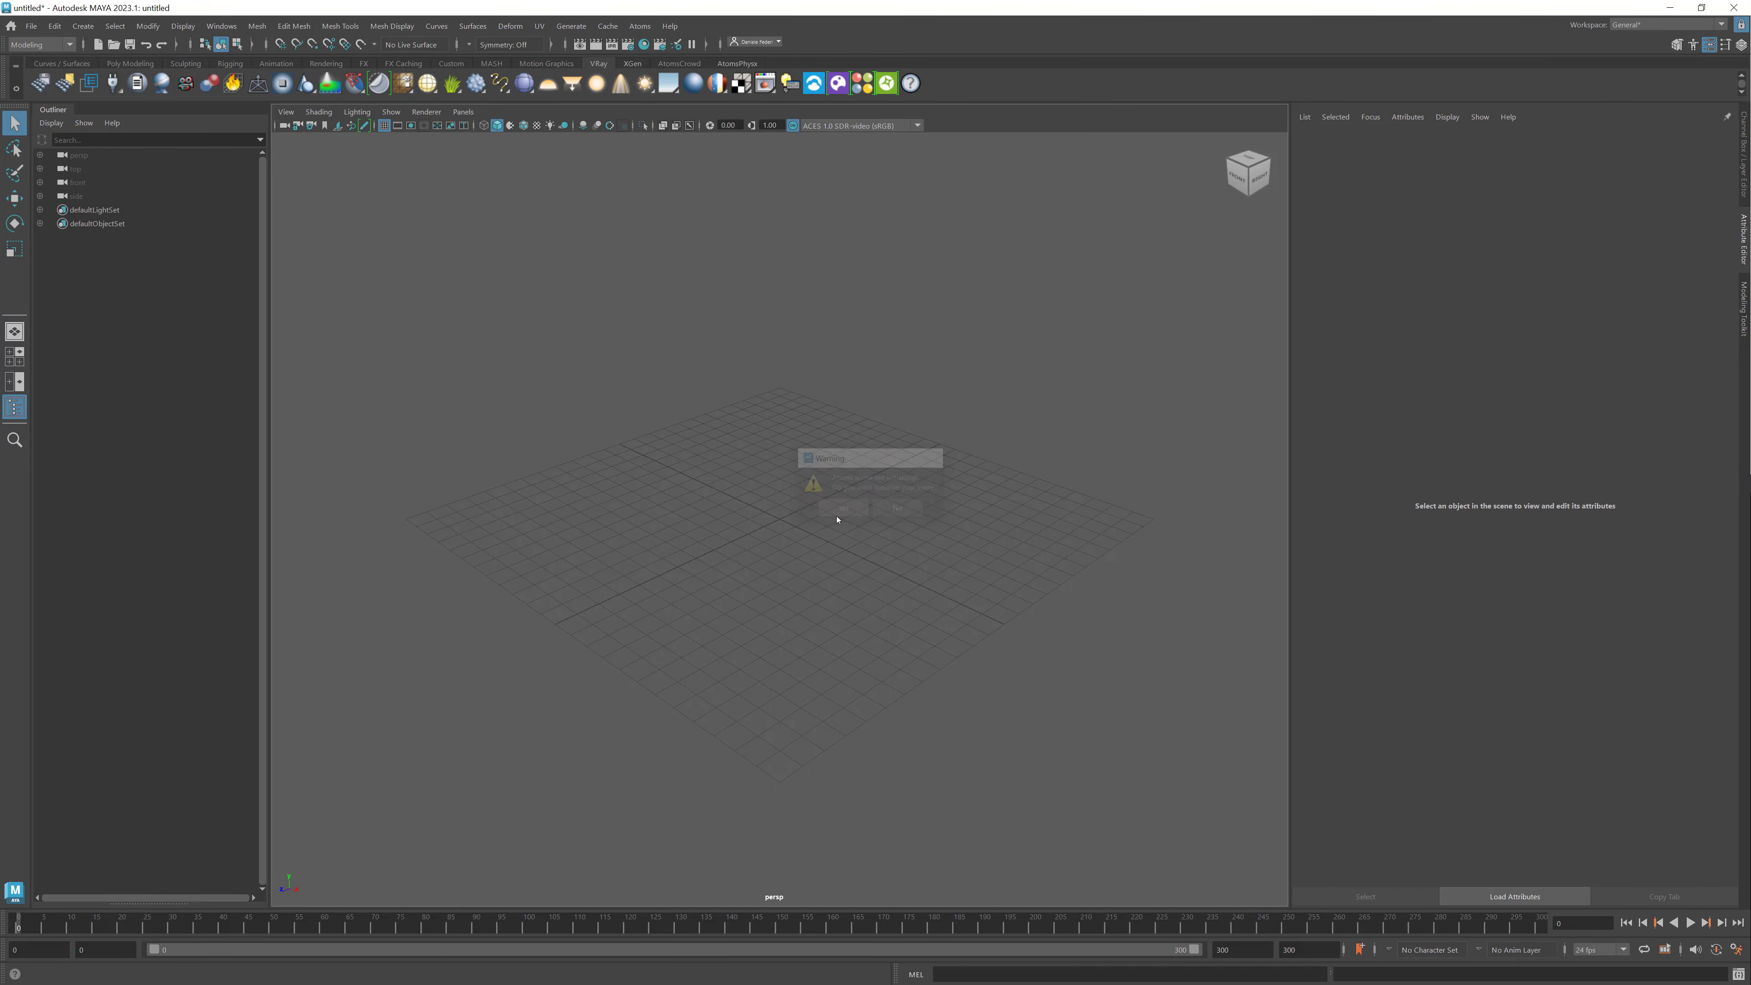
pyautogui.click(940, 305)
pyautogui.moveTo(950, 285); pyautogui.dragTo(920, 272)
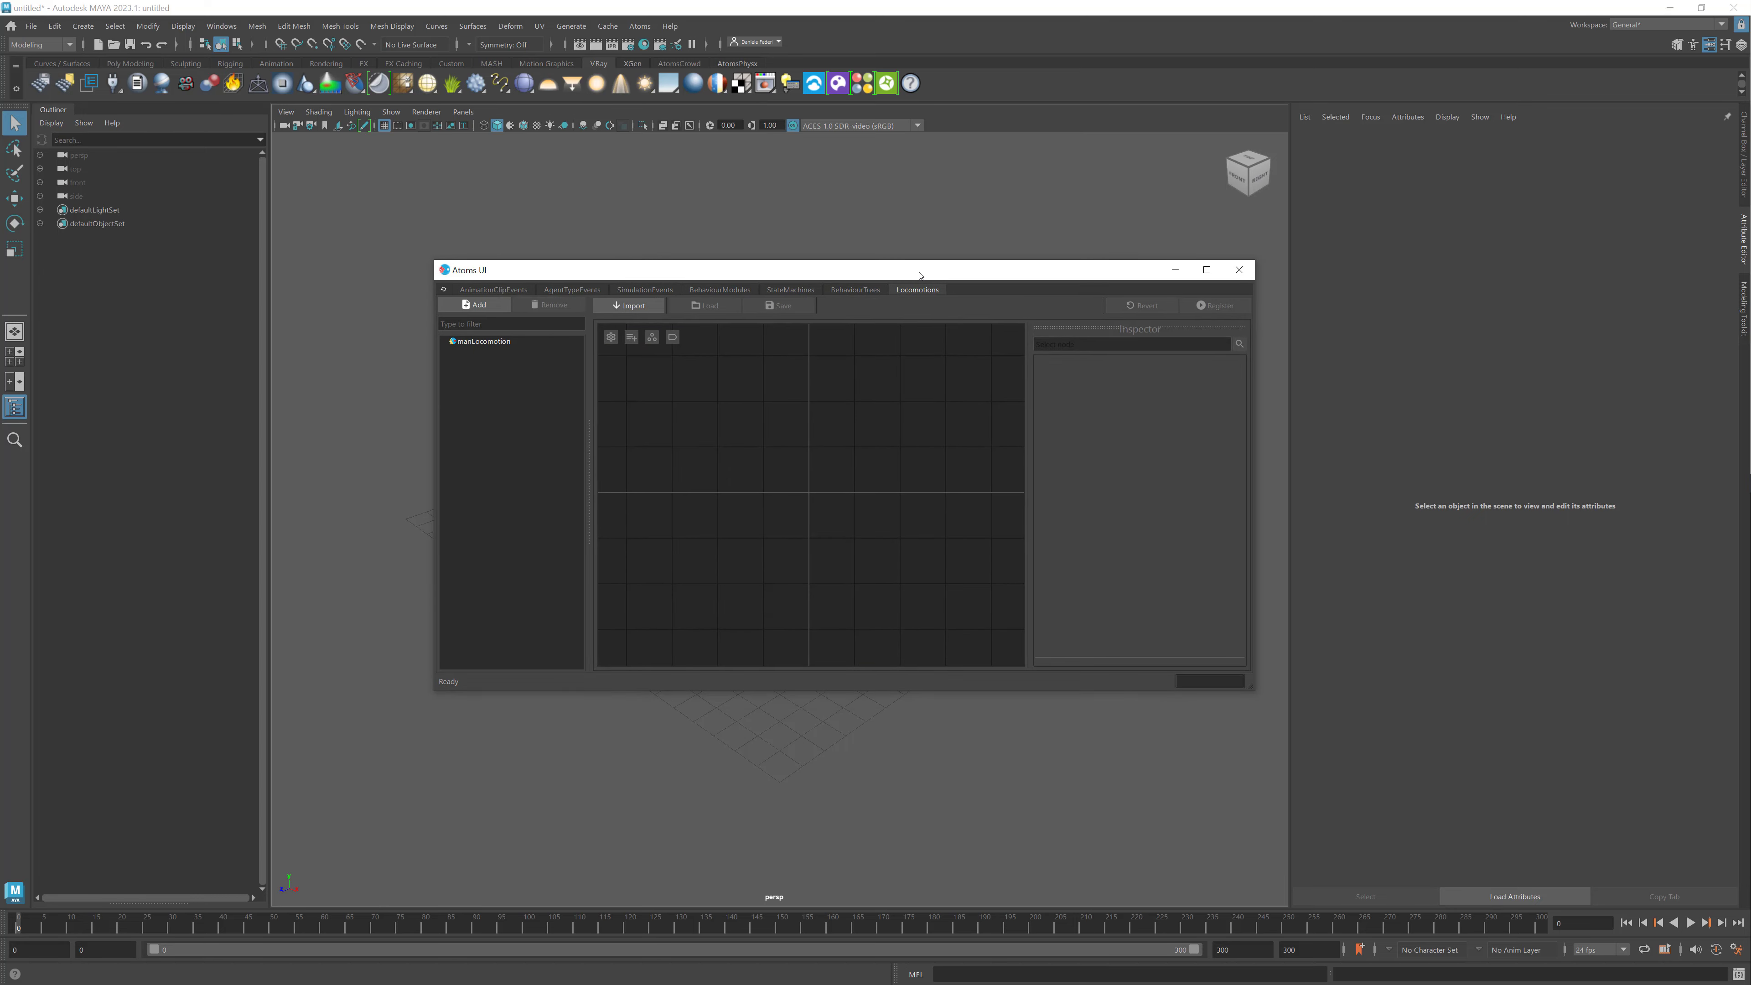
pyautogui.doubleClick(920, 273)
pyautogui.click(39, 78)
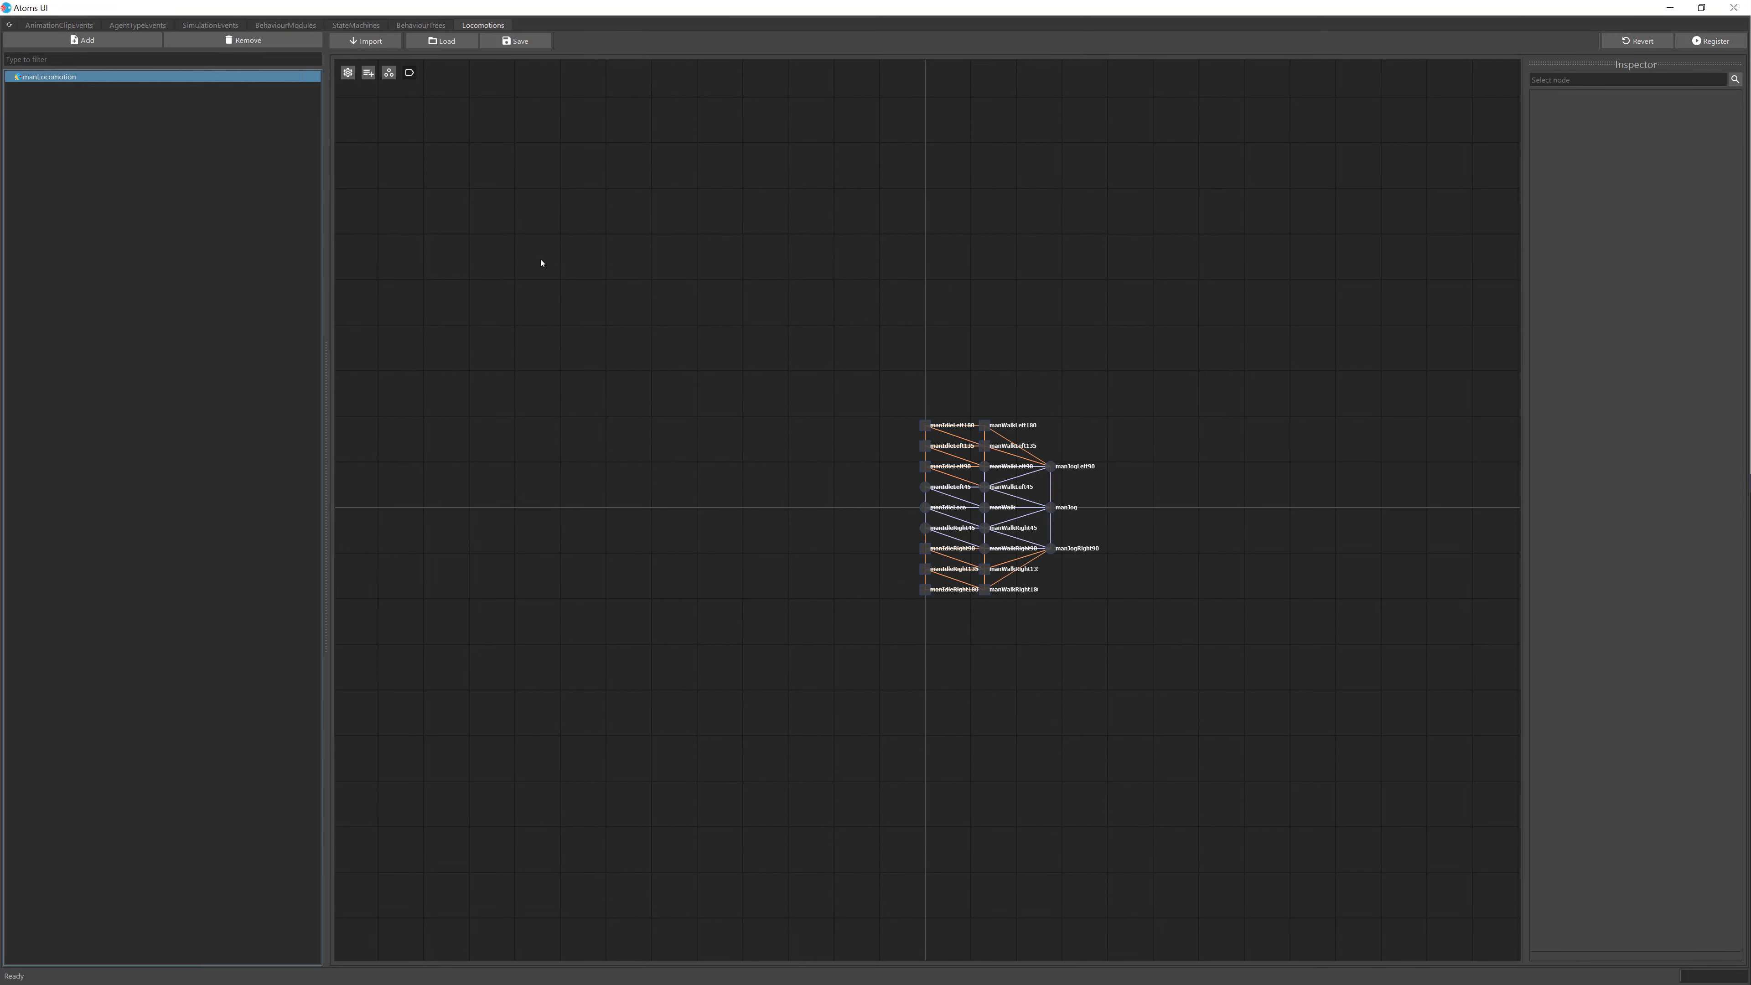
# Step: Set the locomotion graph's font multiplier to 1.5 so the node labels are larger
pyautogui.scroll(3, 766, 313)
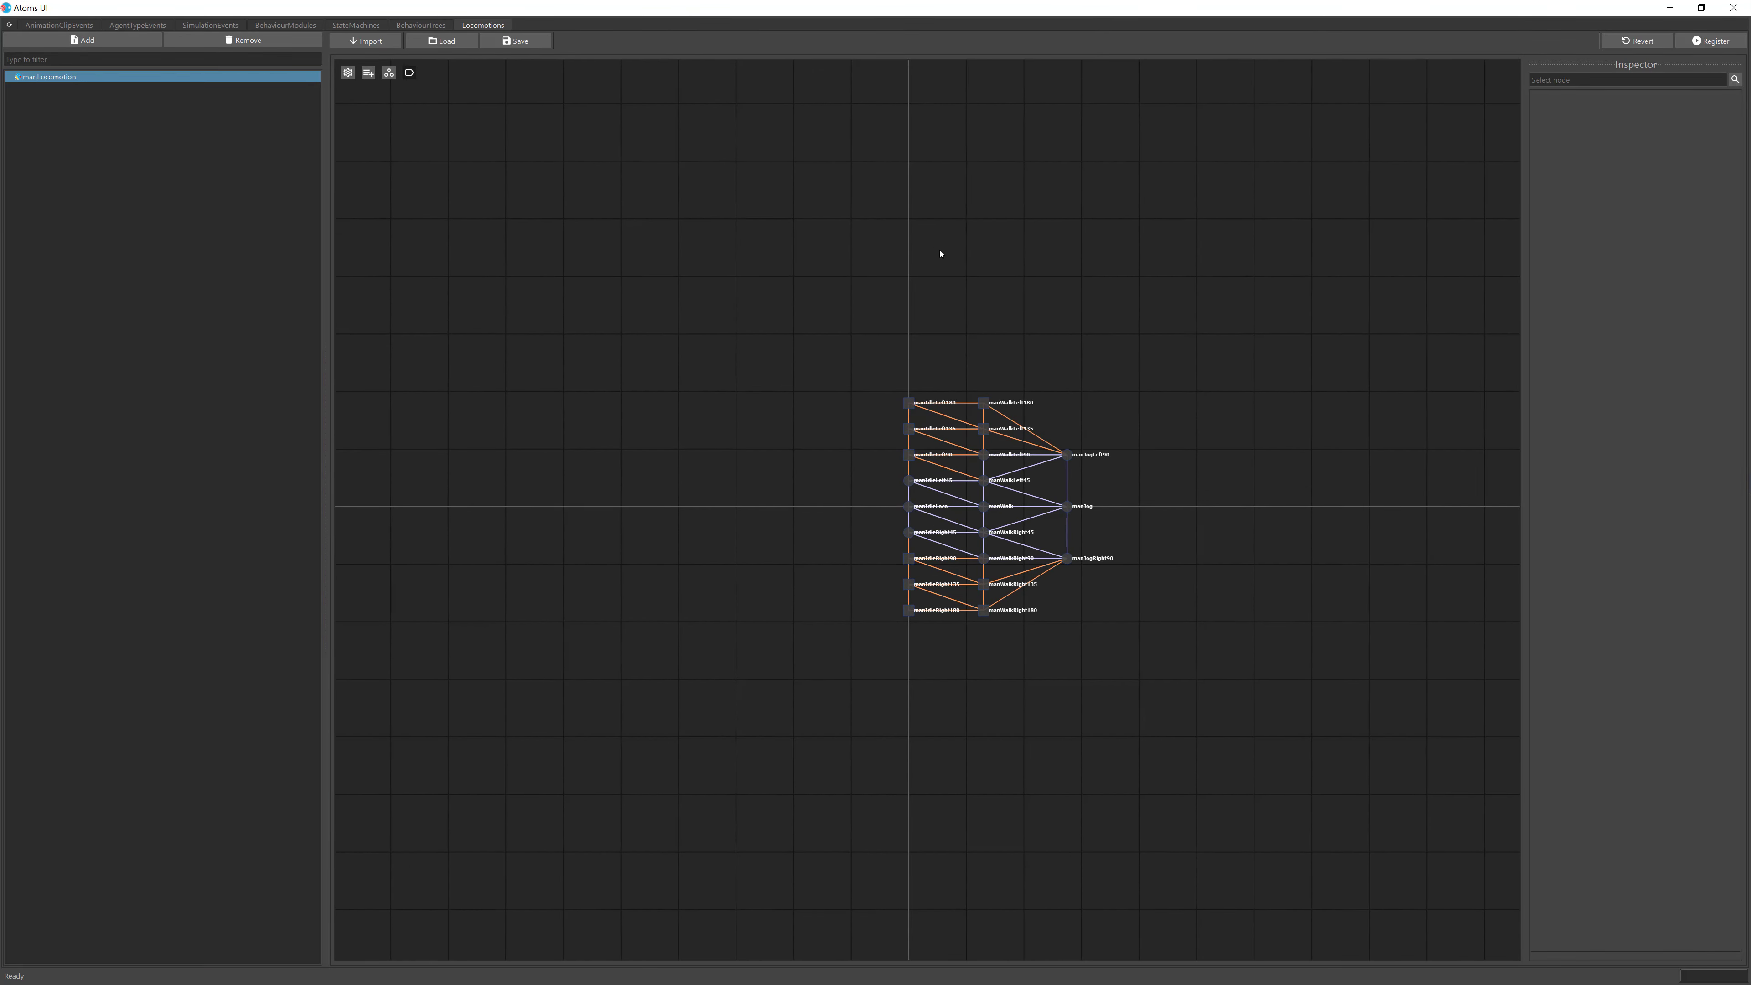
pyautogui.click(348, 73)
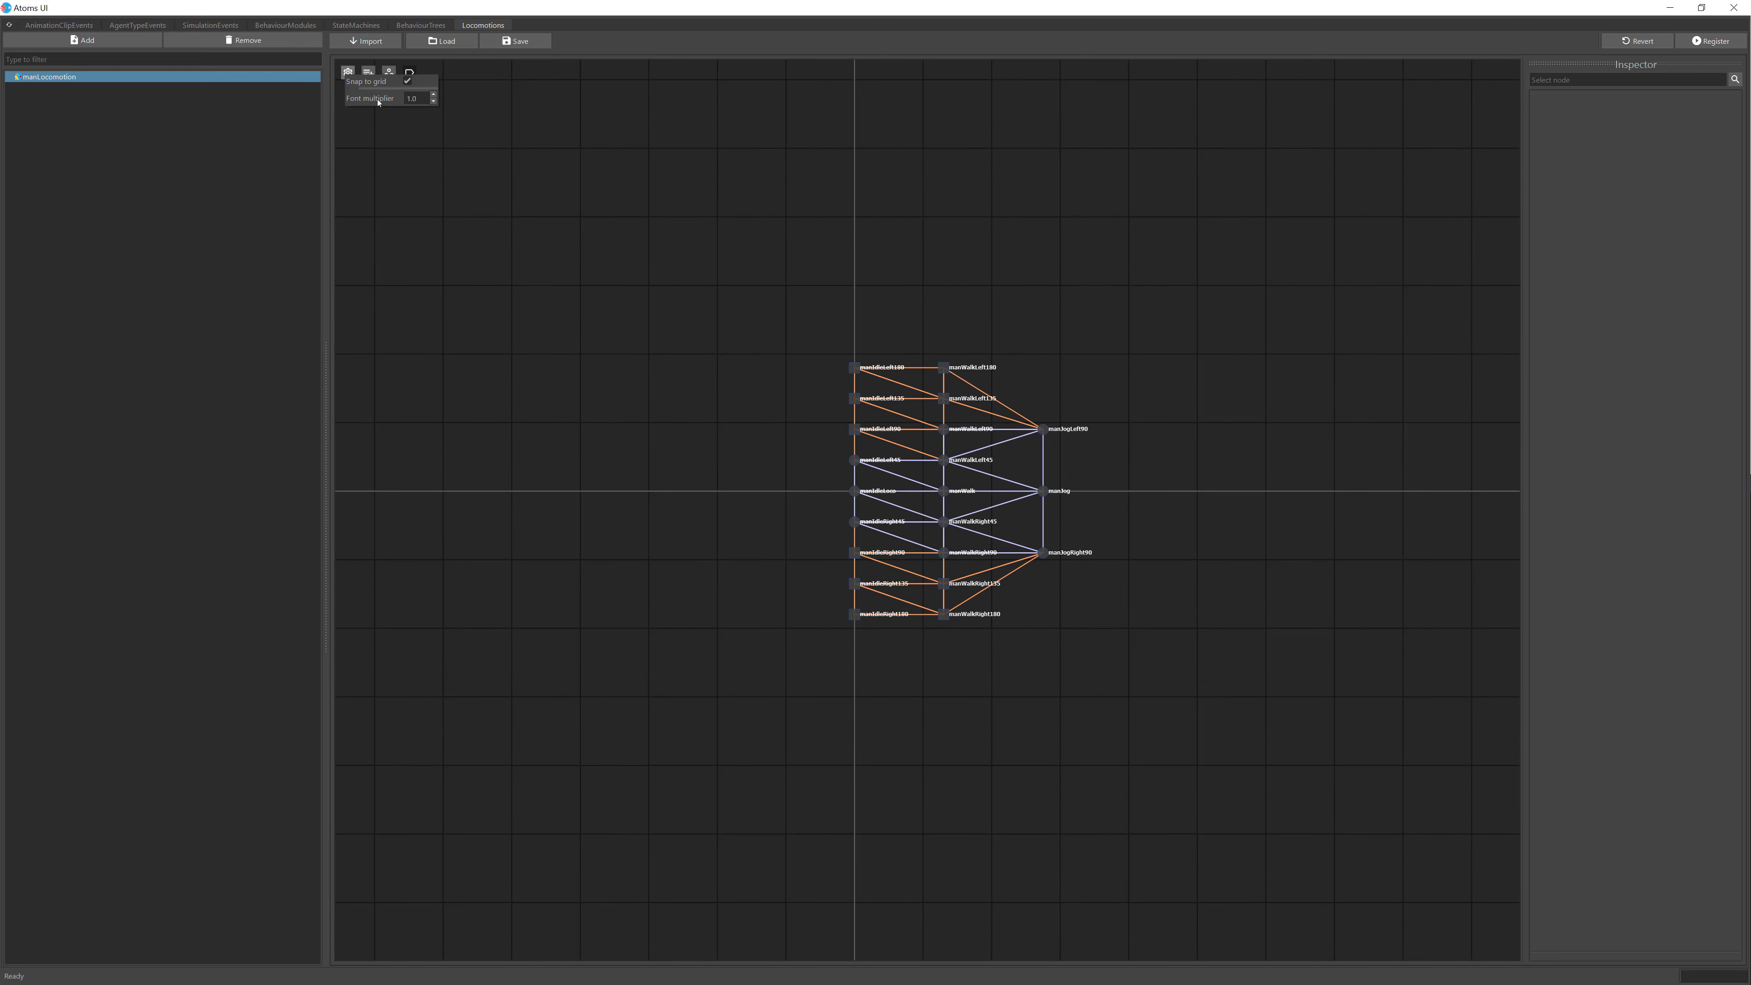
pyautogui.write('1.5')
pyautogui.press('Return')
pyautogui.click(545, 209)
pyautogui.scroll(2, 883, 301)
pyautogui.moveTo(992, 270); pyautogui.dragTo(933, 252, button='middle')
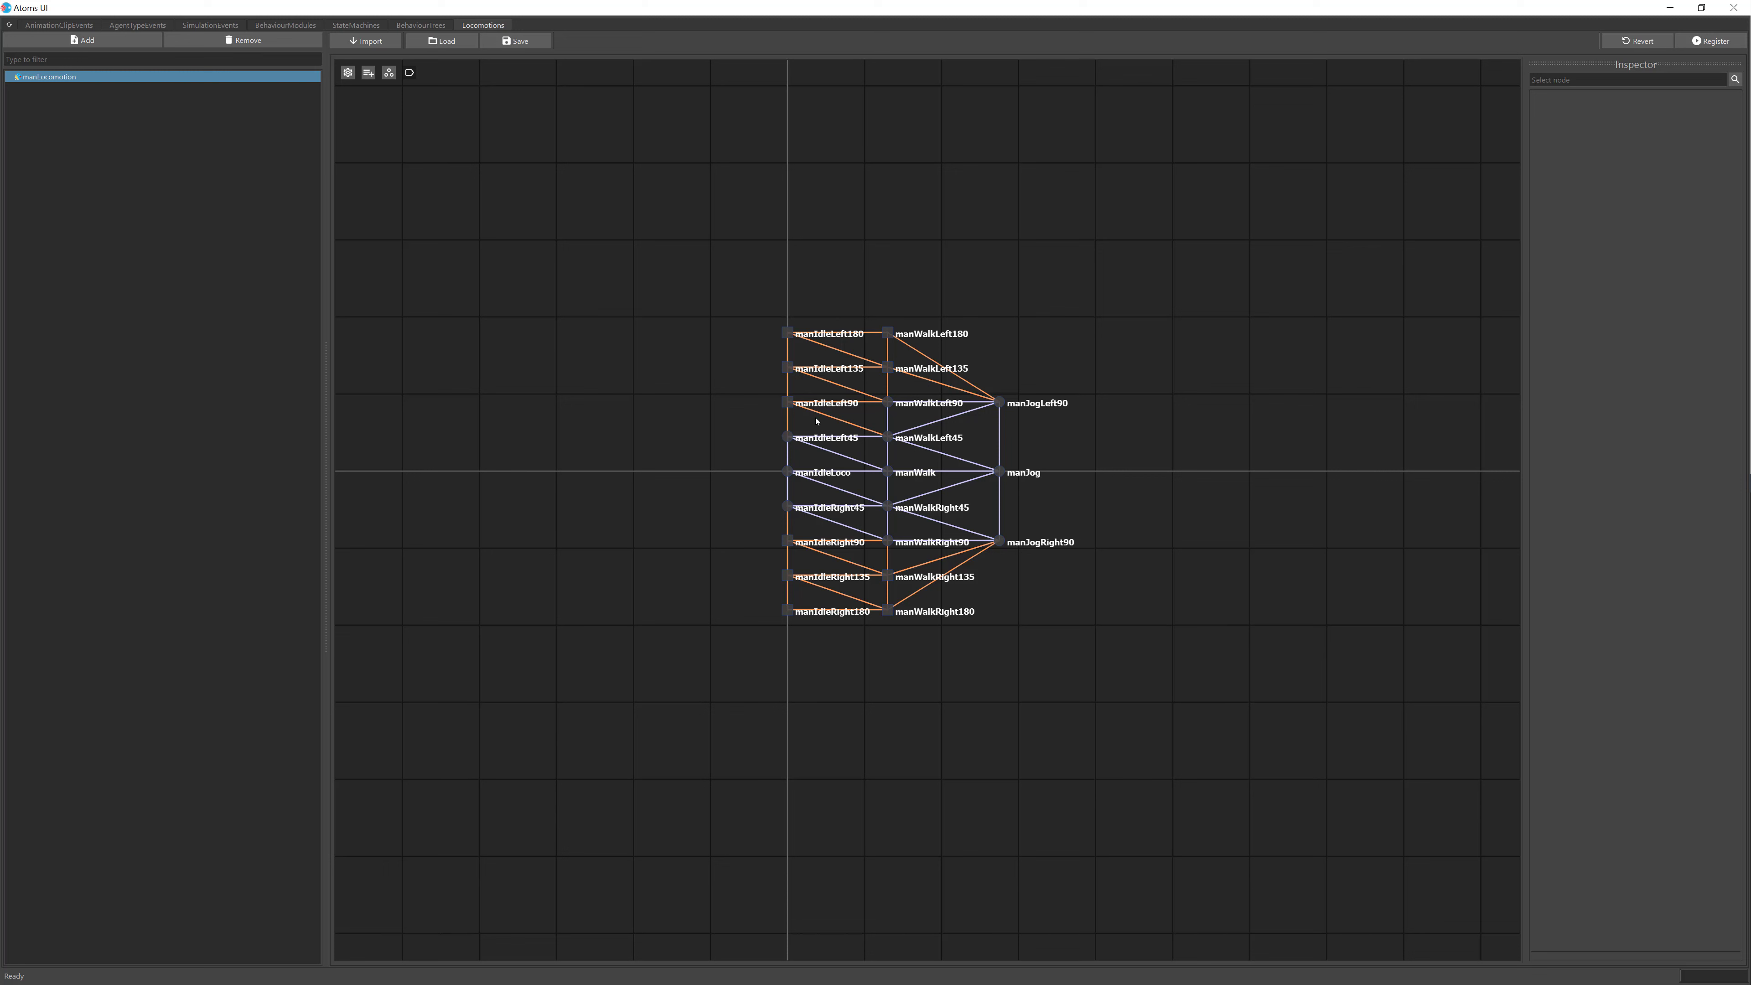
# Step: Review the clips in the Locomotion group of the animation clip events, and return to the manLocomotion graph
pyautogui.click(63, 29)
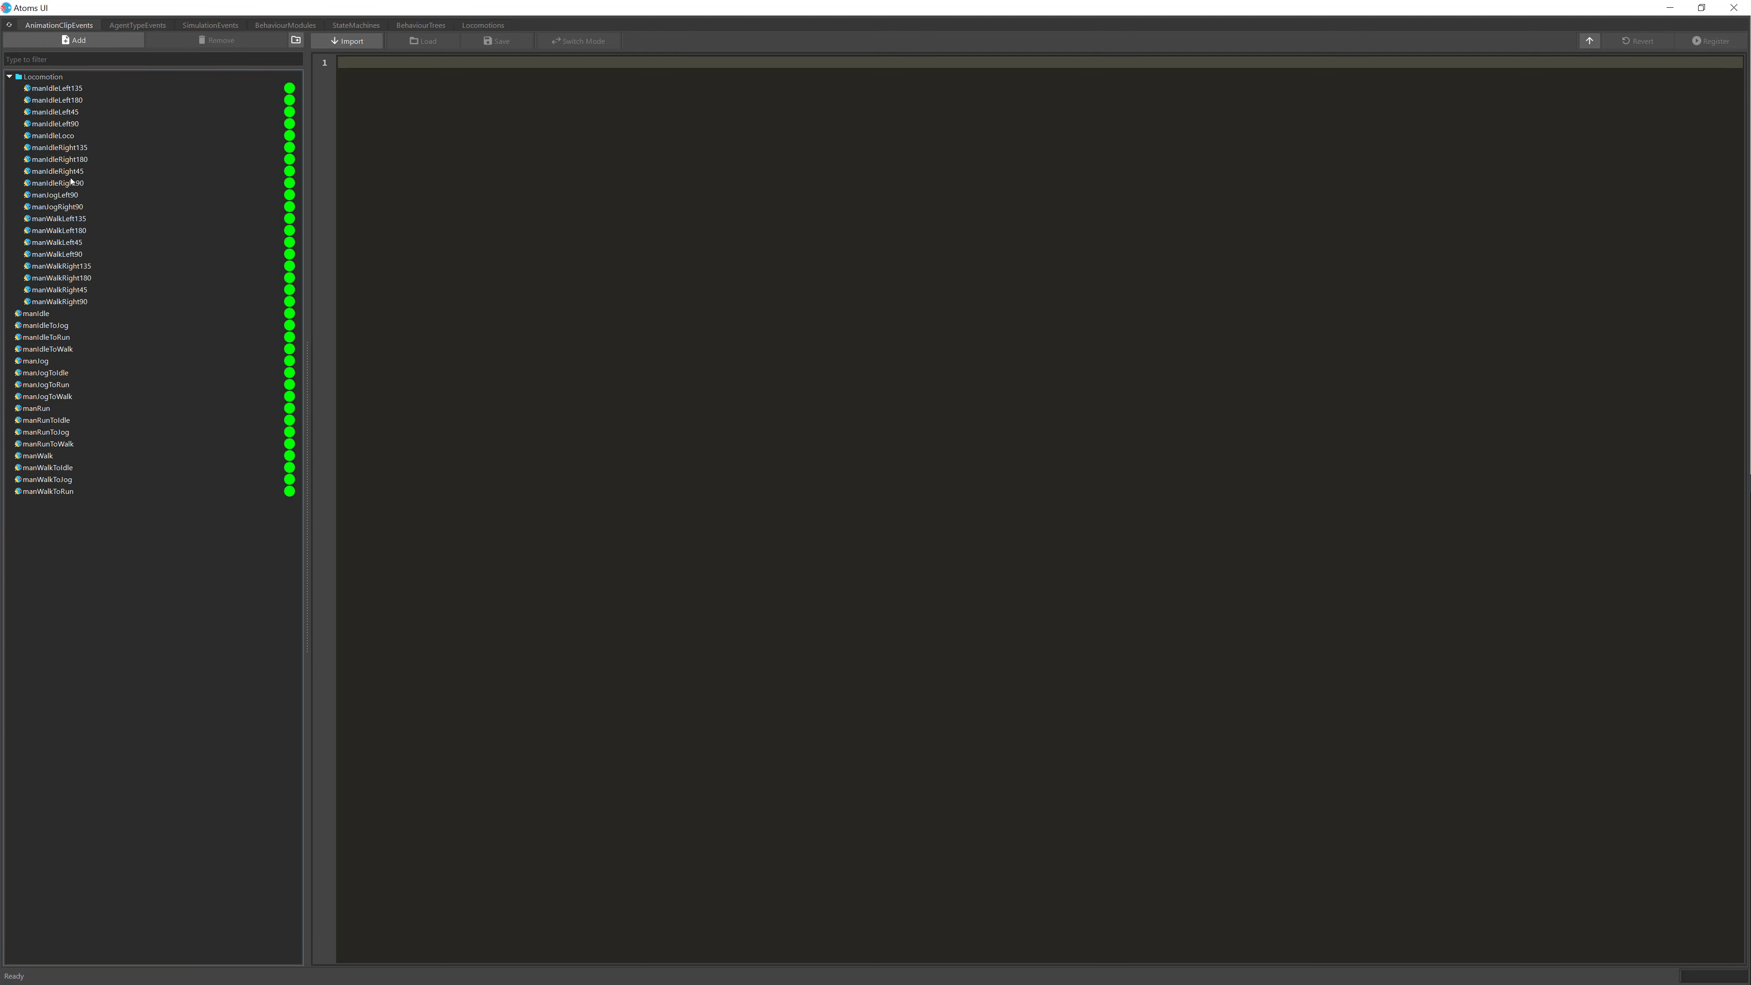
pyautogui.click(480, 24)
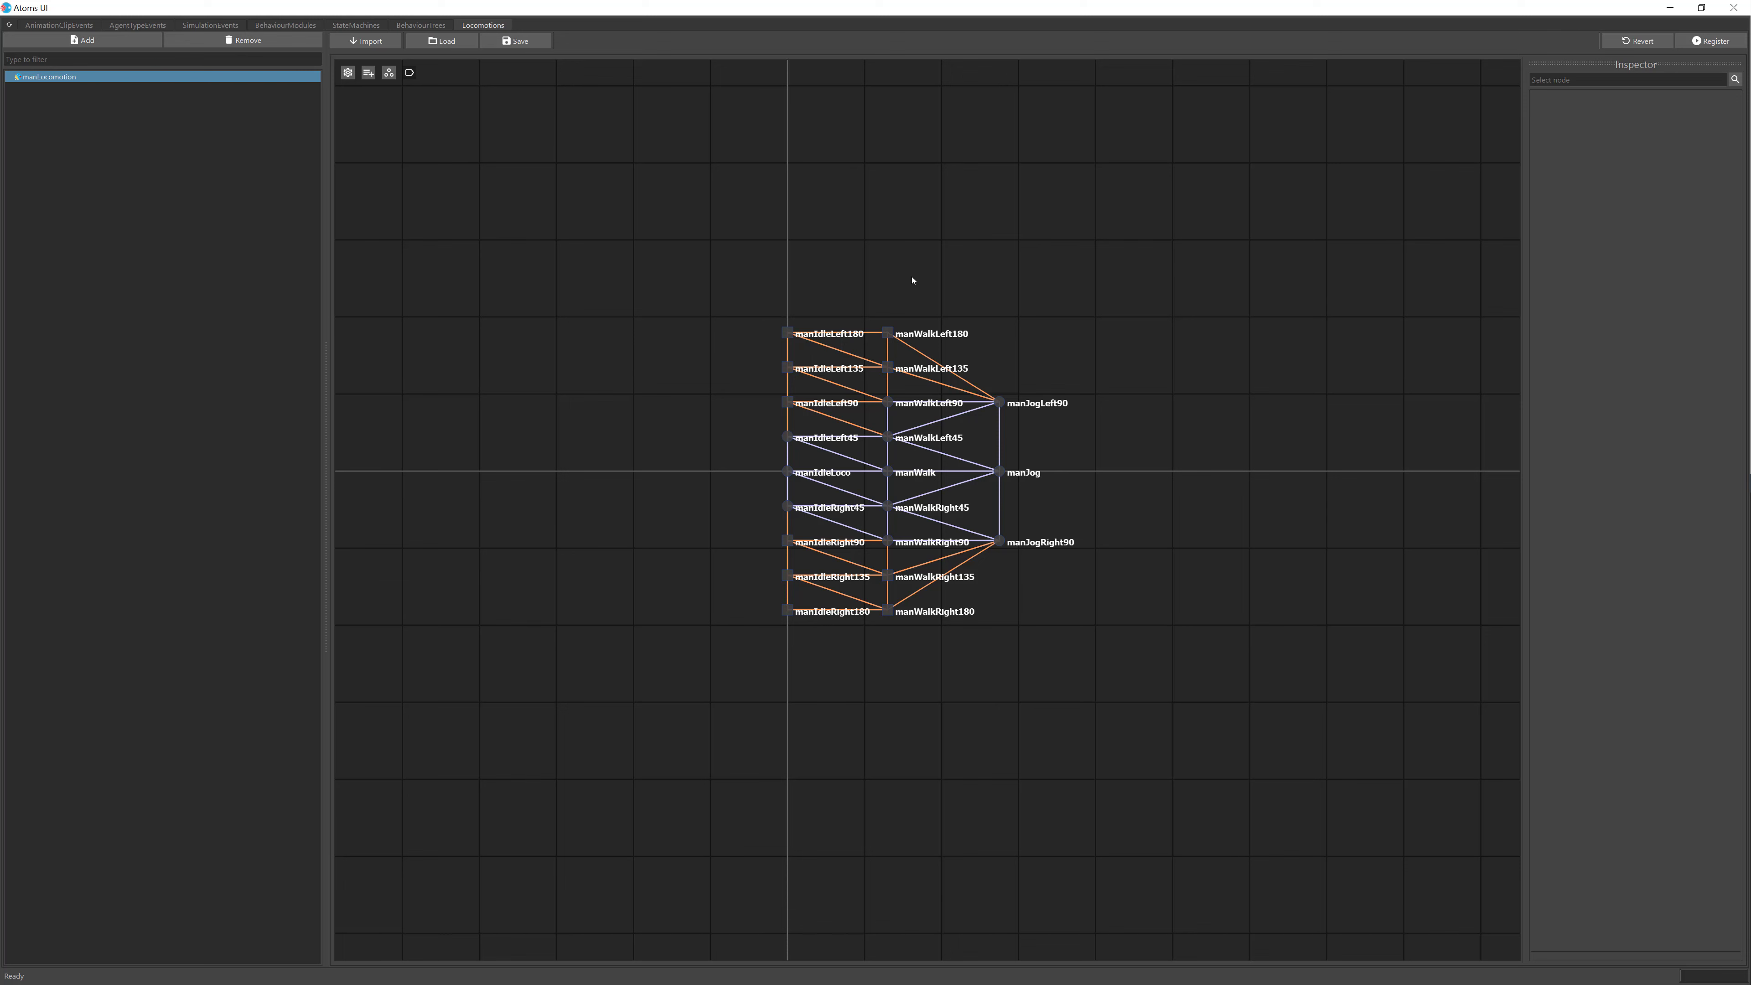
pyautogui.scroll(1, 831, 447)
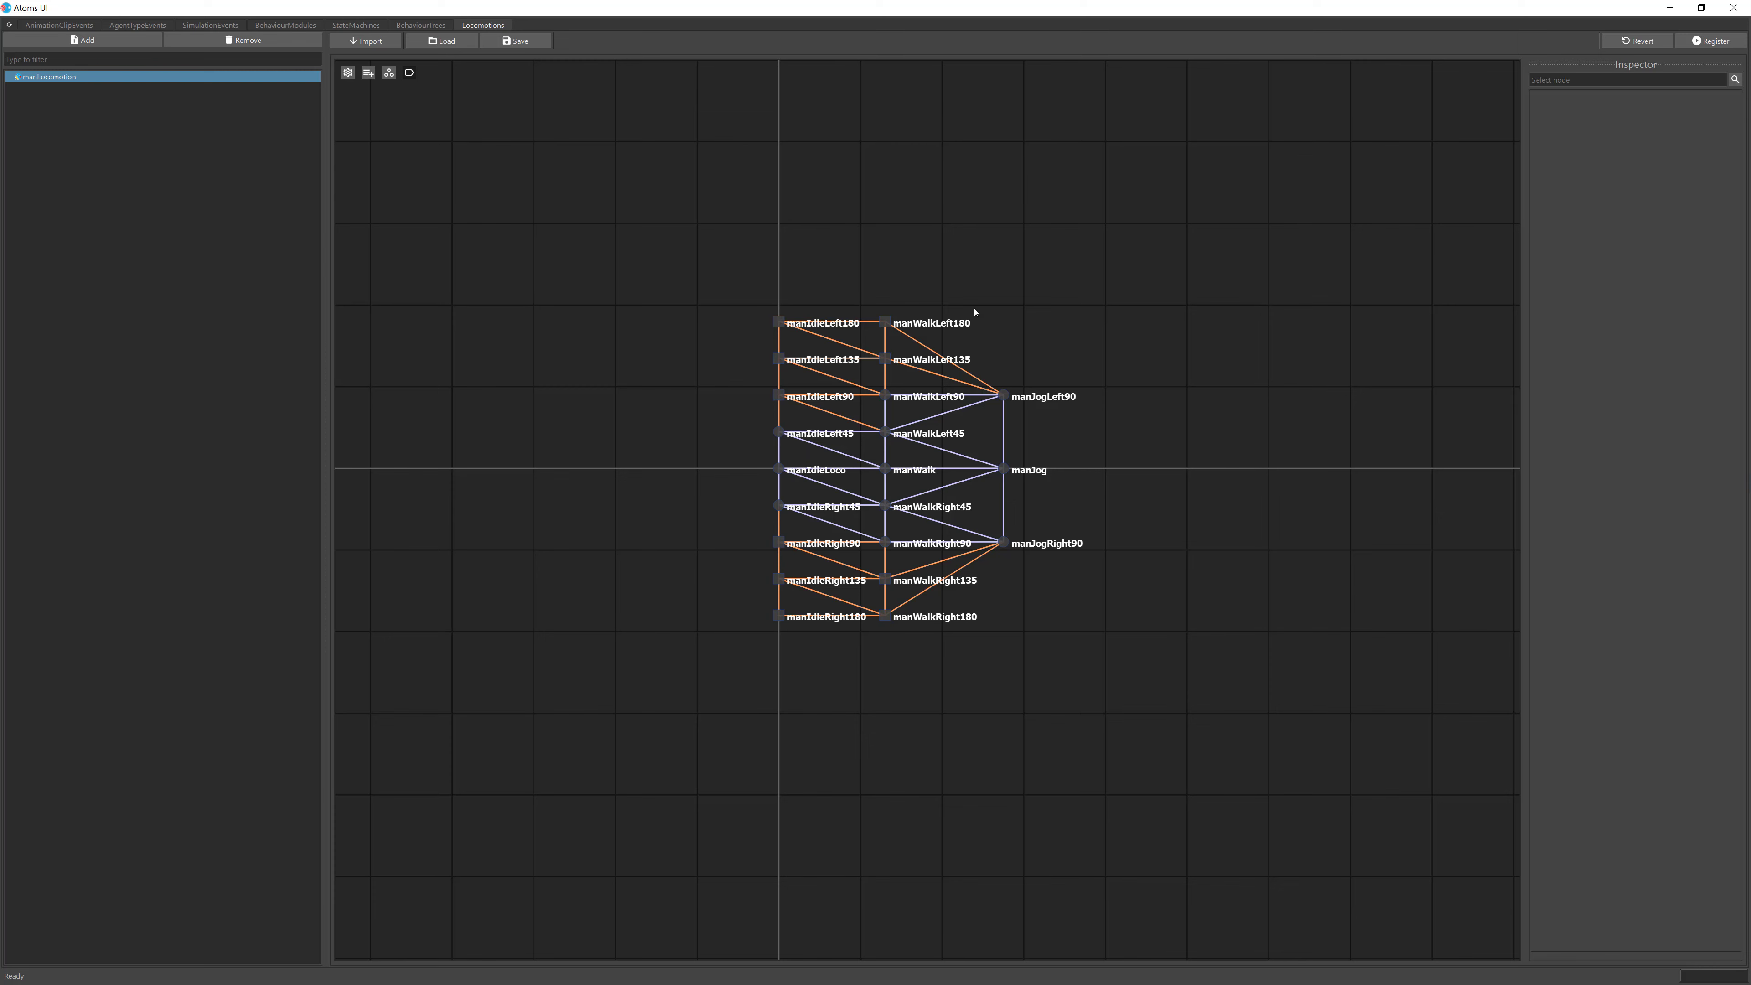
pyautogui.scroll(1, 904, 333)
pyautogui.scroll(-1, 955, 329)
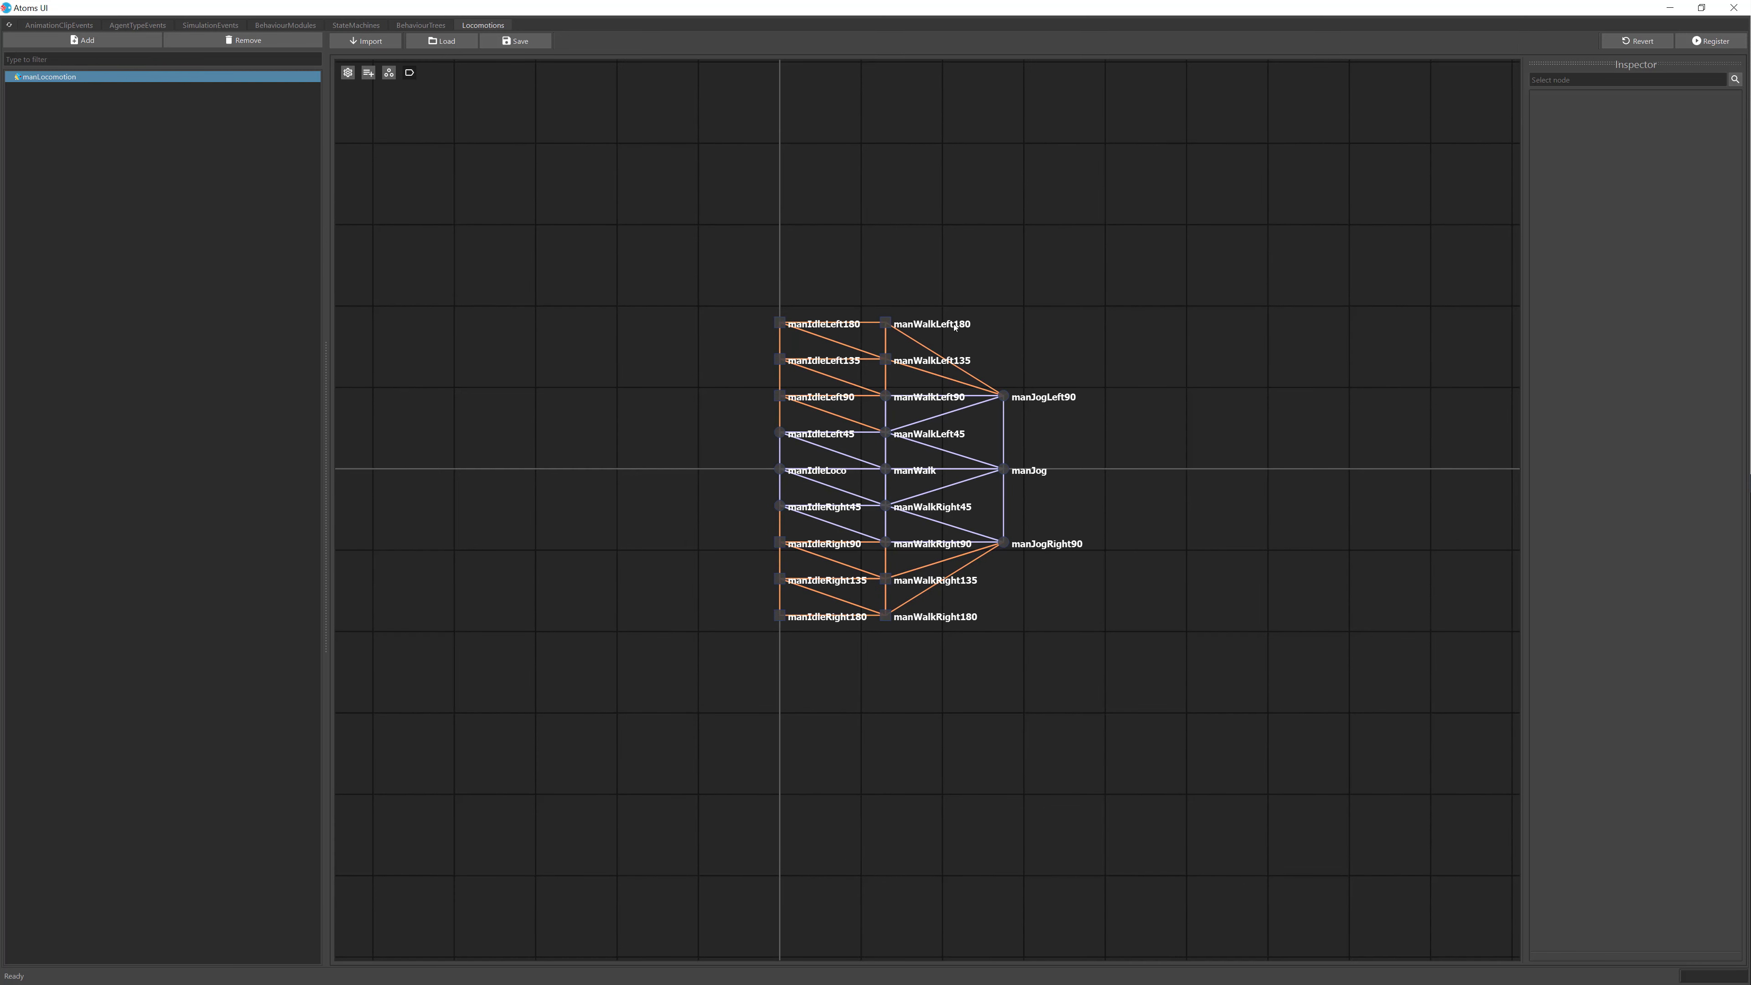
# Step: Examine the manWalkLeft180 animation clip event's settings and preview, and return to the locomotion graph
pyautogui.click(74, 25)
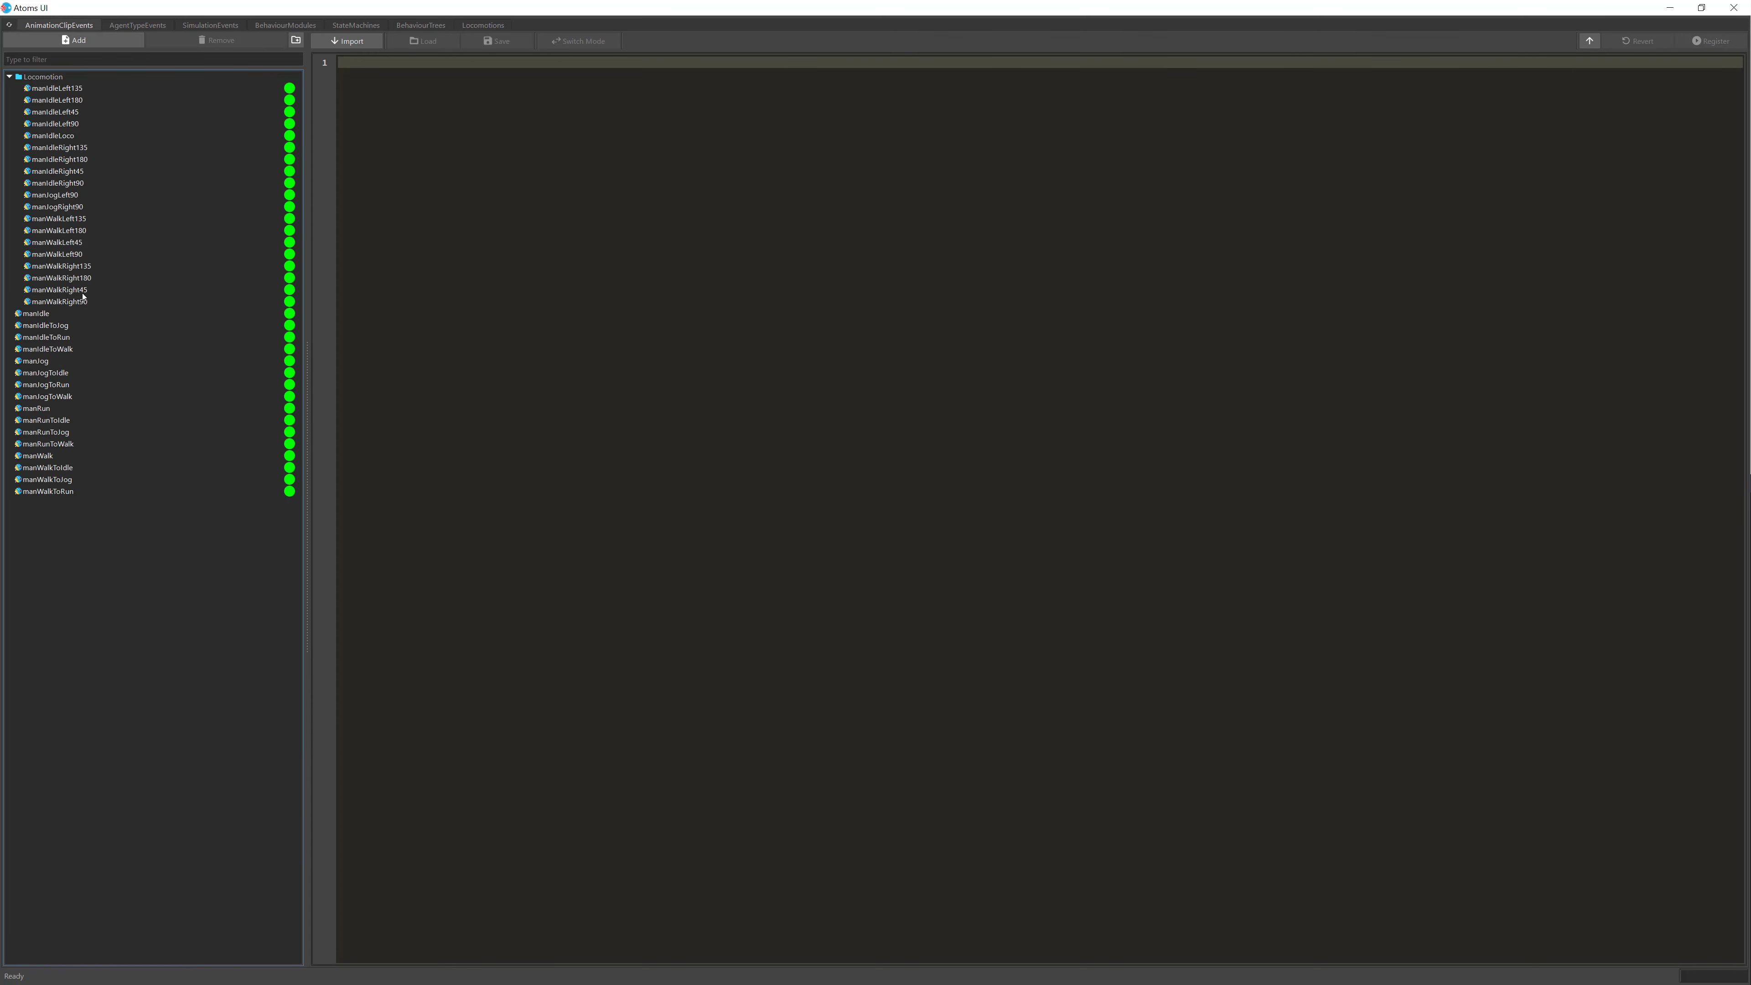
pyautogui.click(81, 232)
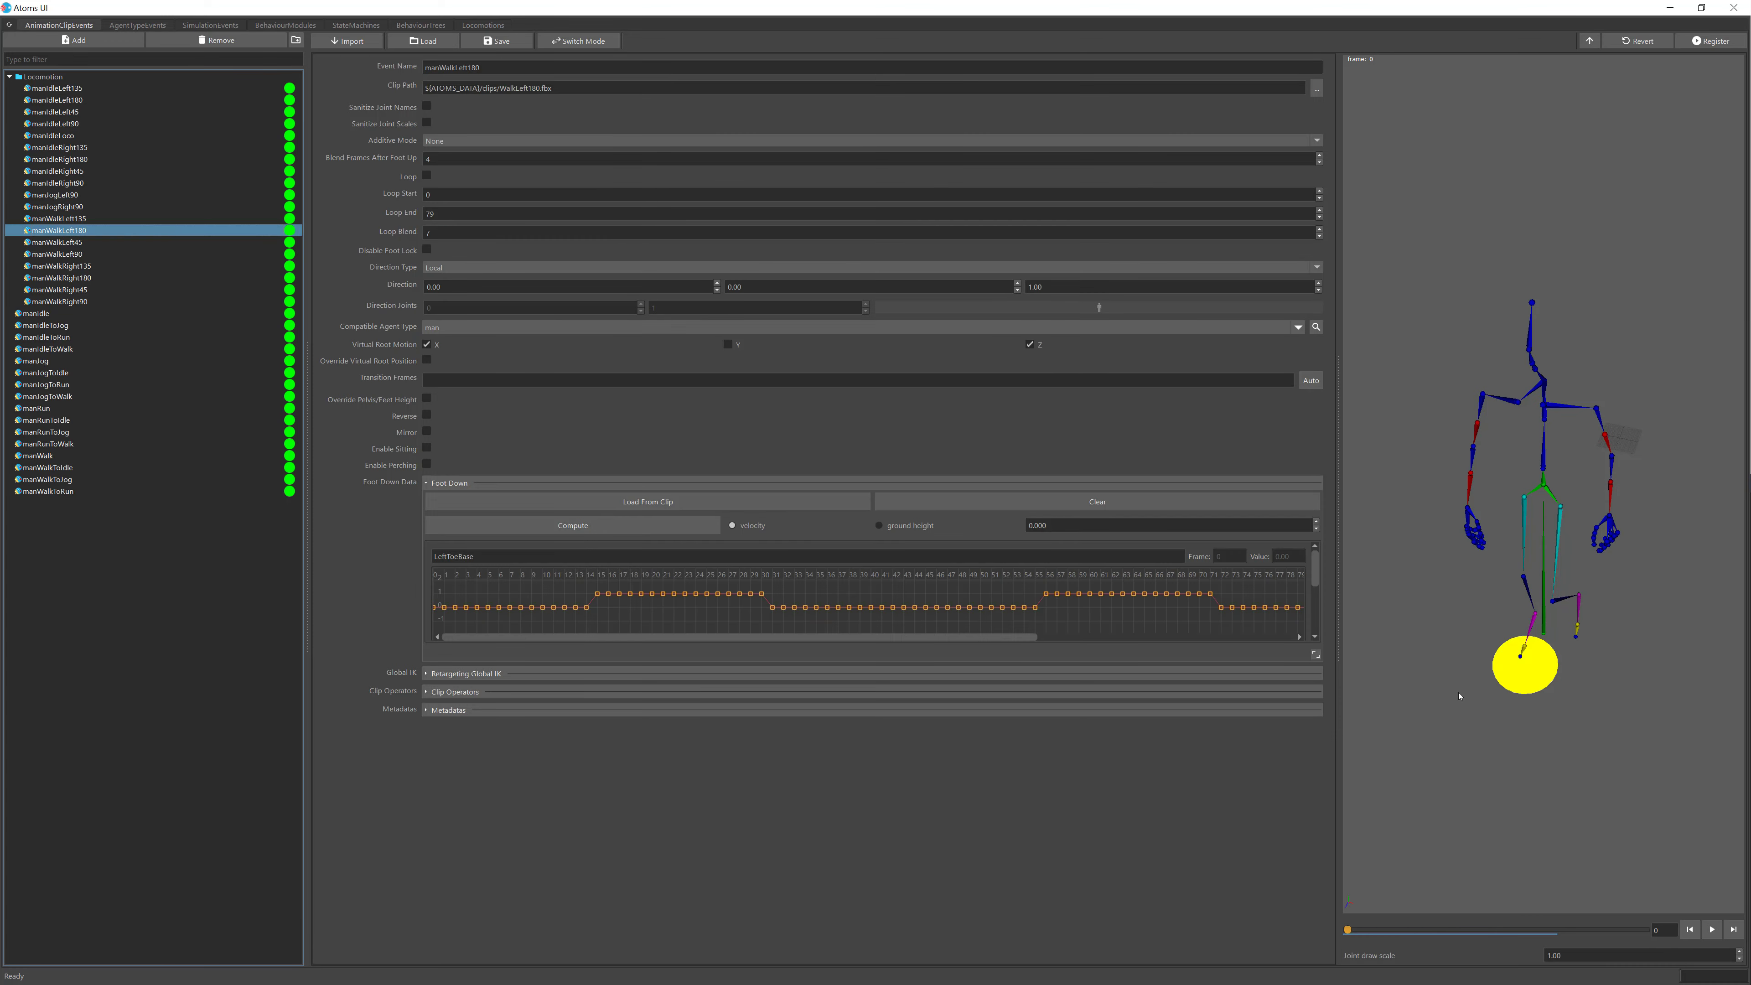
pyautogui.moveTo(1348, 929)
pyautogui.mouseDown()
pyautogui.moveTo(1566, 929)
pyautogui.moveTo(1343, 935)
pyautogui.mouseUp()
pyautogui.moveTo(1349, 931); pyautogui.dragTo(1171, 826)
pyautogui.click(492, 26)
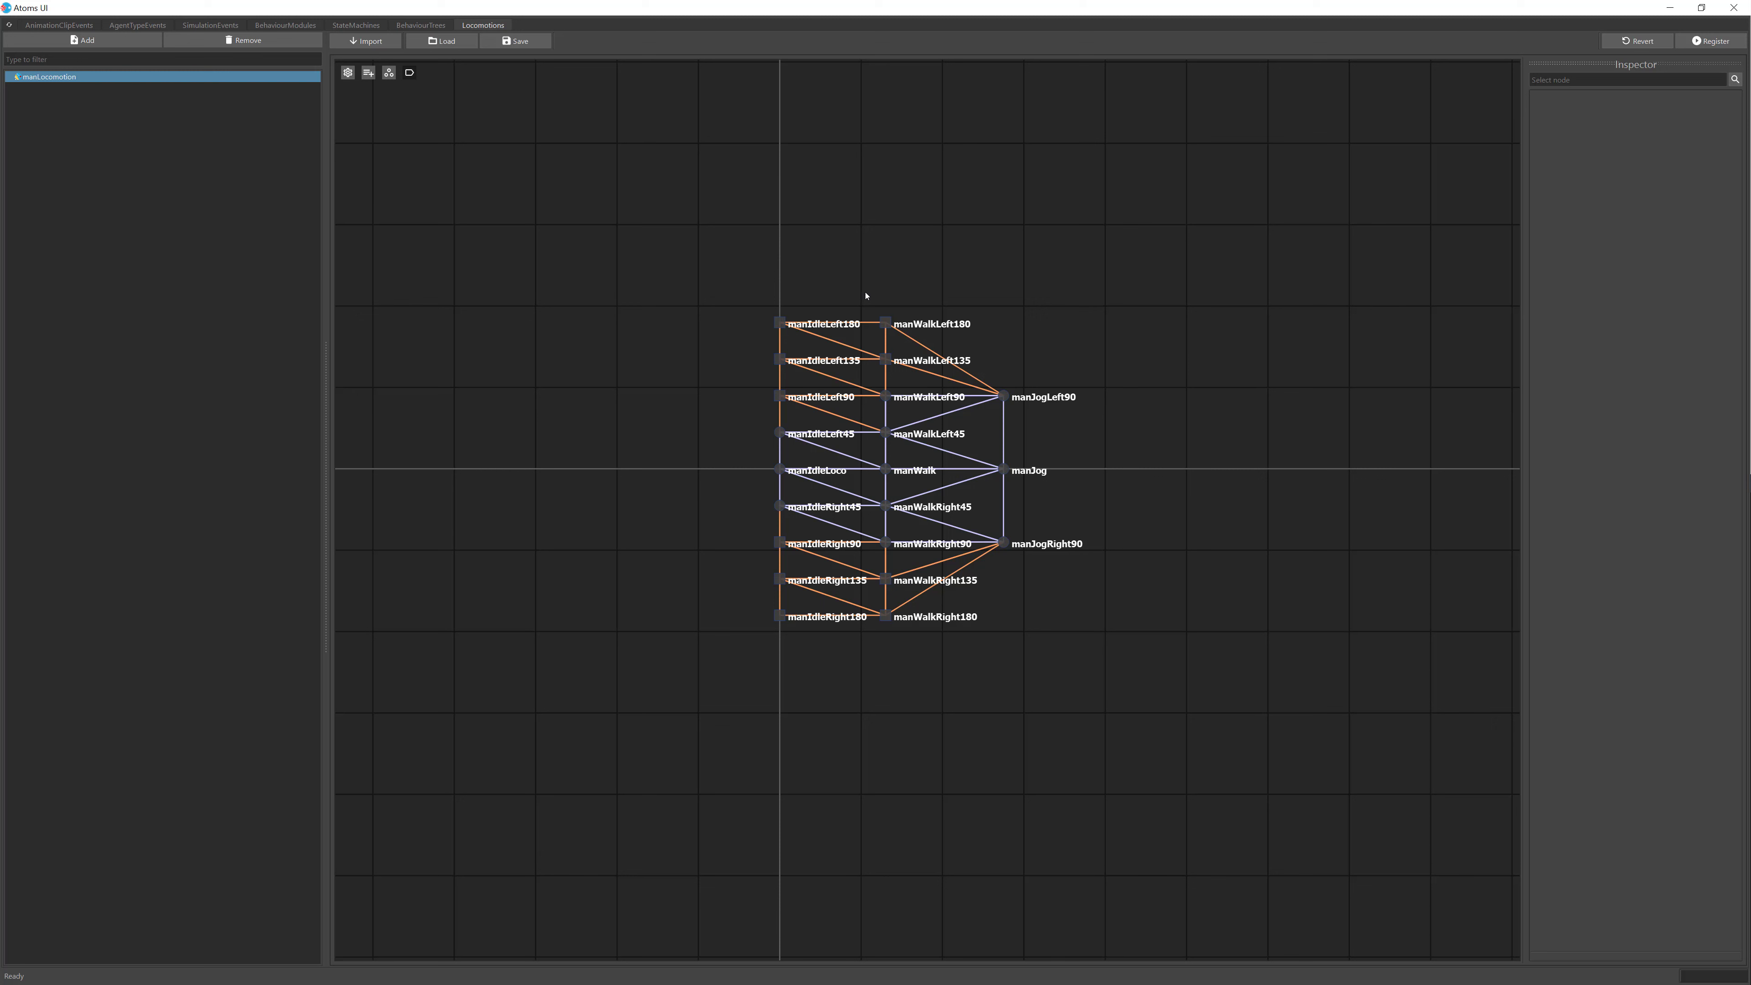
# Step: Inspect the properties of the manWalkLeft180 and manJog nodes in the locomotion graph
pyautogui.click(885, 322)
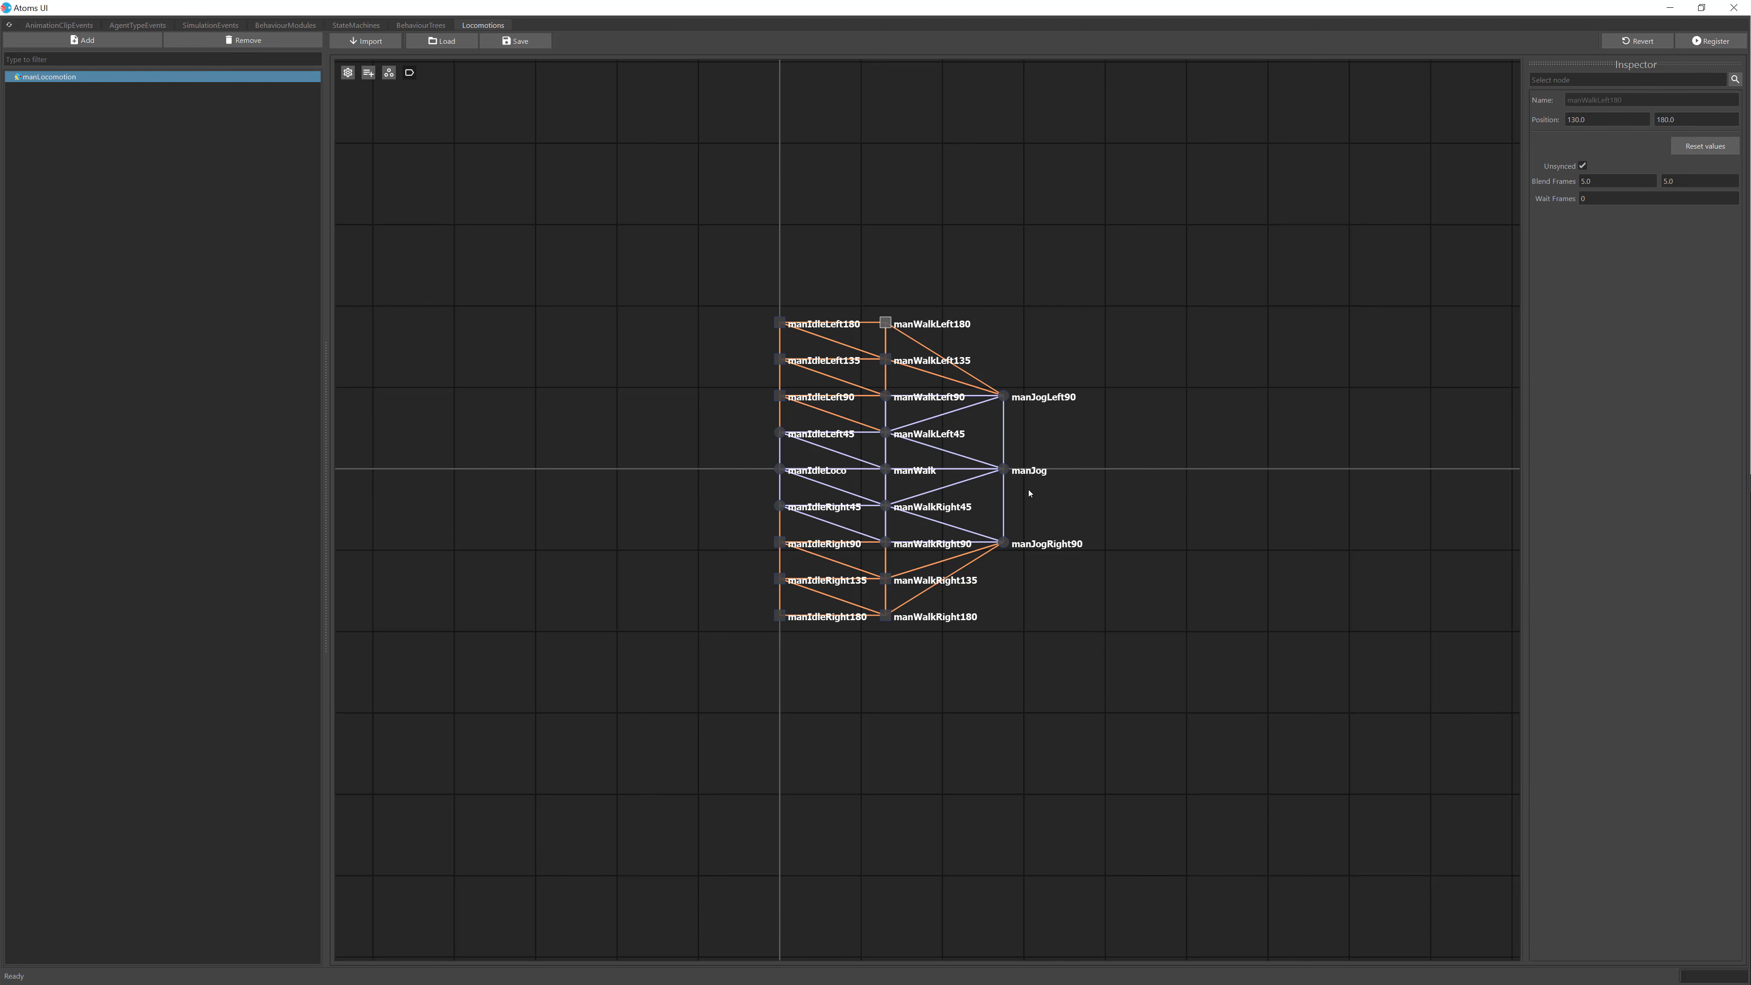
pyautogui.click(1003, 469)
pyautogui.click(889, 325)
# Step: Set the manWalkLeft180 node's wait frames to 2 and restore the value to 0
pyautogui.click(1597, 199)
pyautogui.press('Return')
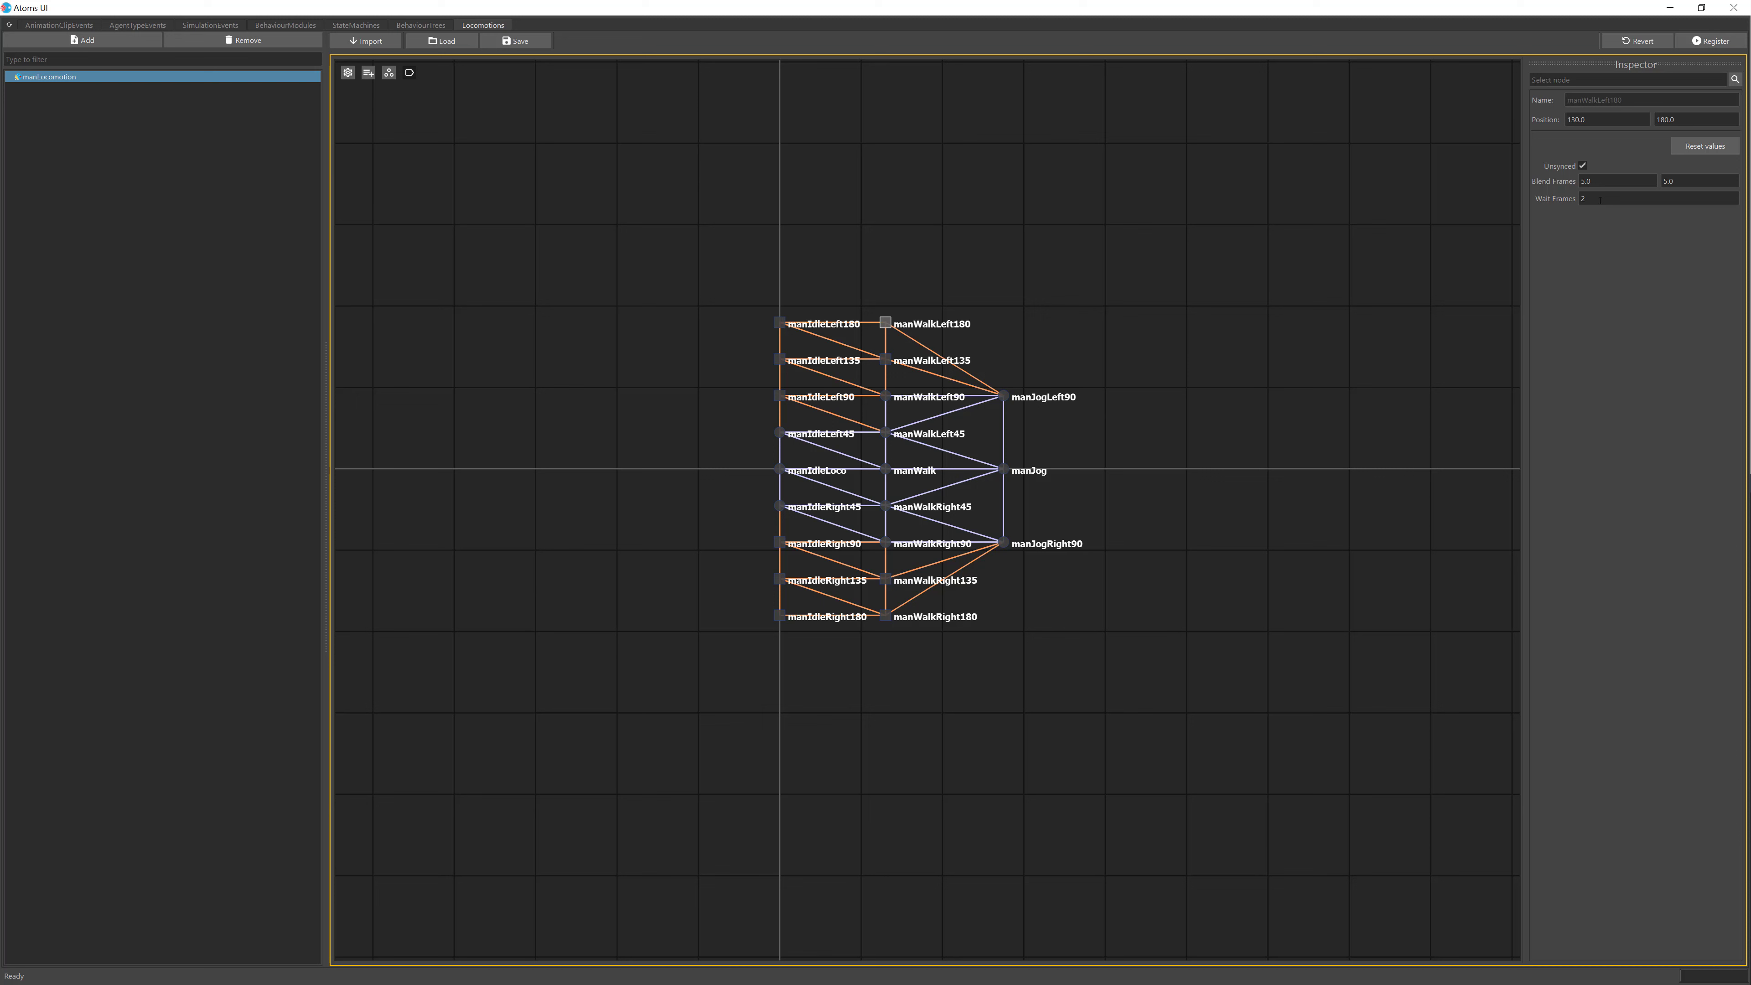
pyautogui.click(1601, 200)
pyautogui.press('Return')
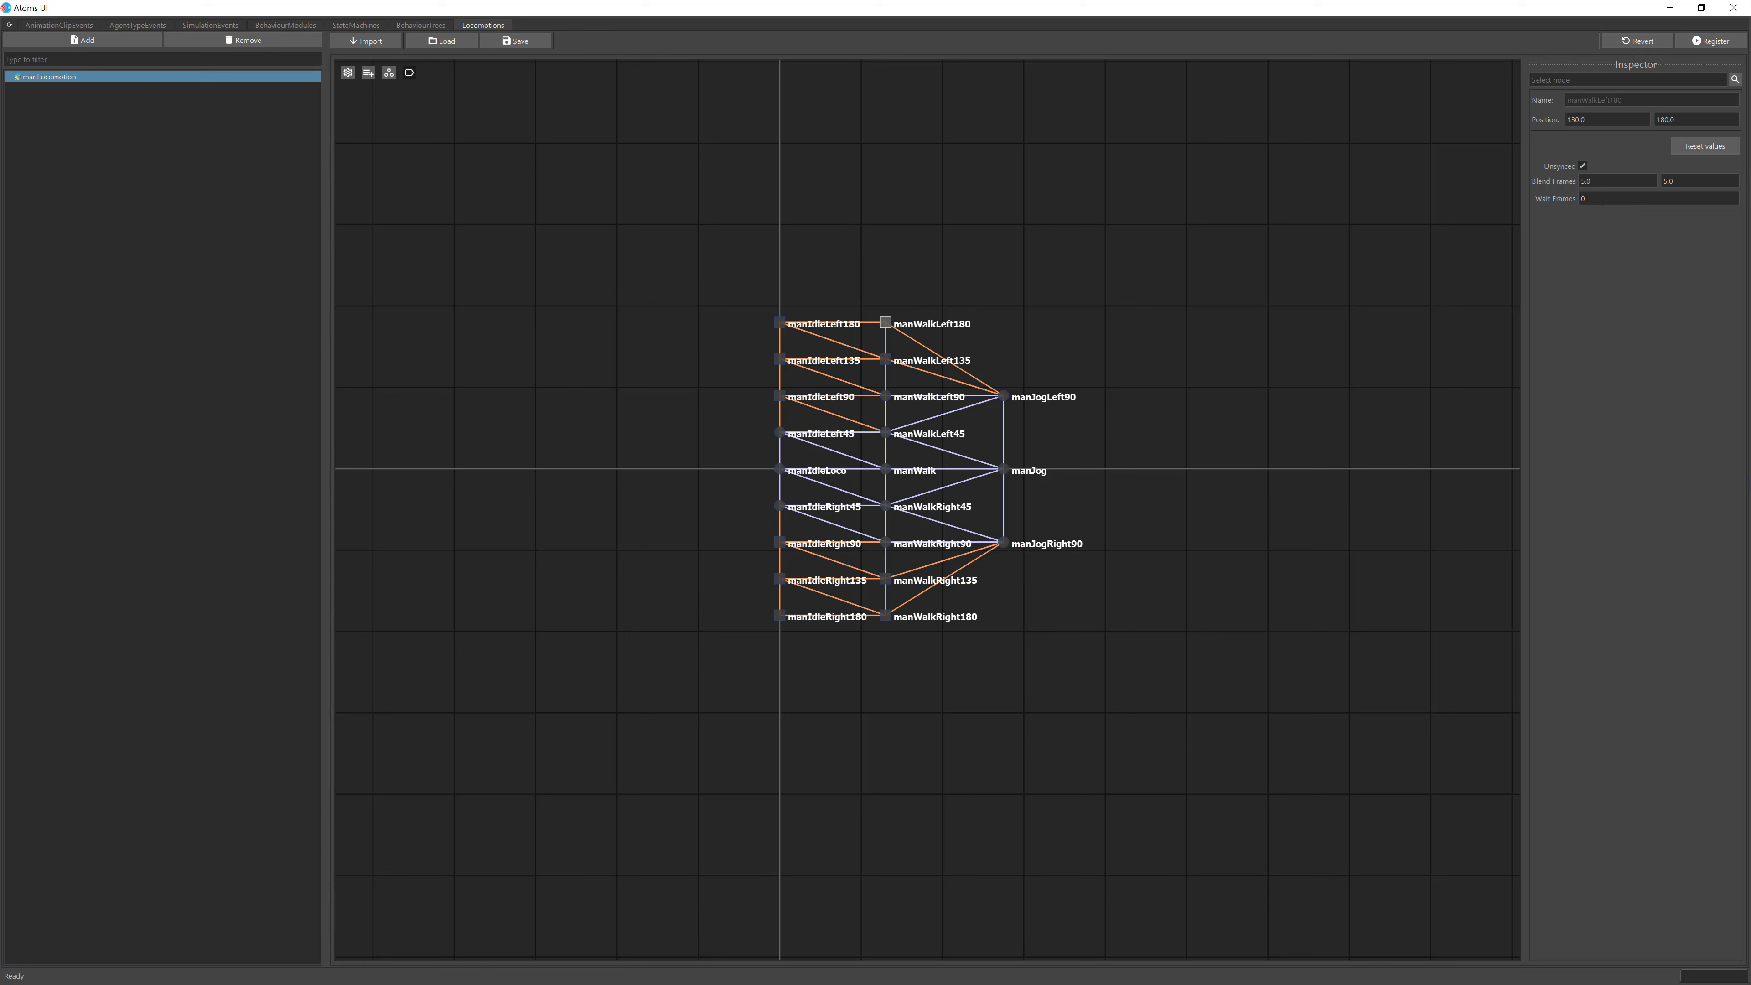
# Step: Examine the properties of the jog nodes manJogLeft90, manJog and manJogRight90 in the locomotion graph
pyautogui.click(810, 327)
pyautogui.click(913, 329)
pyautogui.scroll(1, 1327, 455)
pyautogui.scroll(1, 1321, 456)
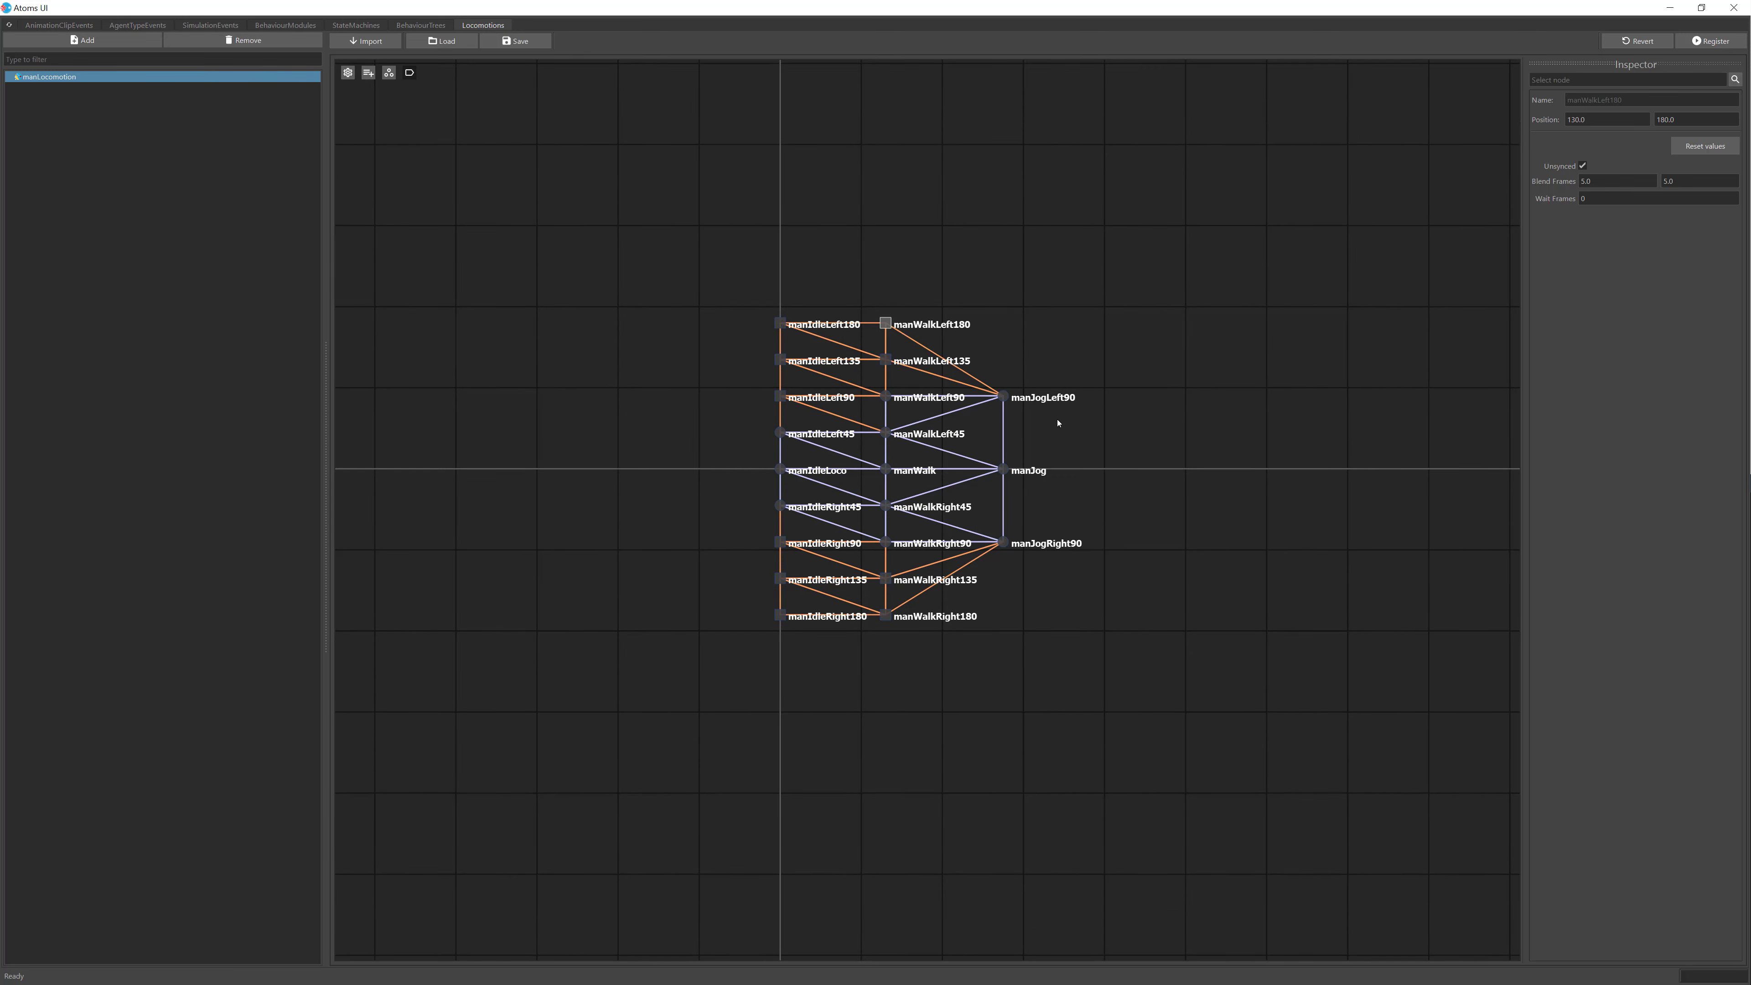
pyautogui.click(1049, 398)
pyautogui.click(1040, 472)
pyautogui.click(1004, 542)
pyautogui.click(1003, 396)
# Step: Compare the loop settings of the manJog, manWalk, manIdleLoco and manIdle animation clip events
pyautogui.click(51, 27)
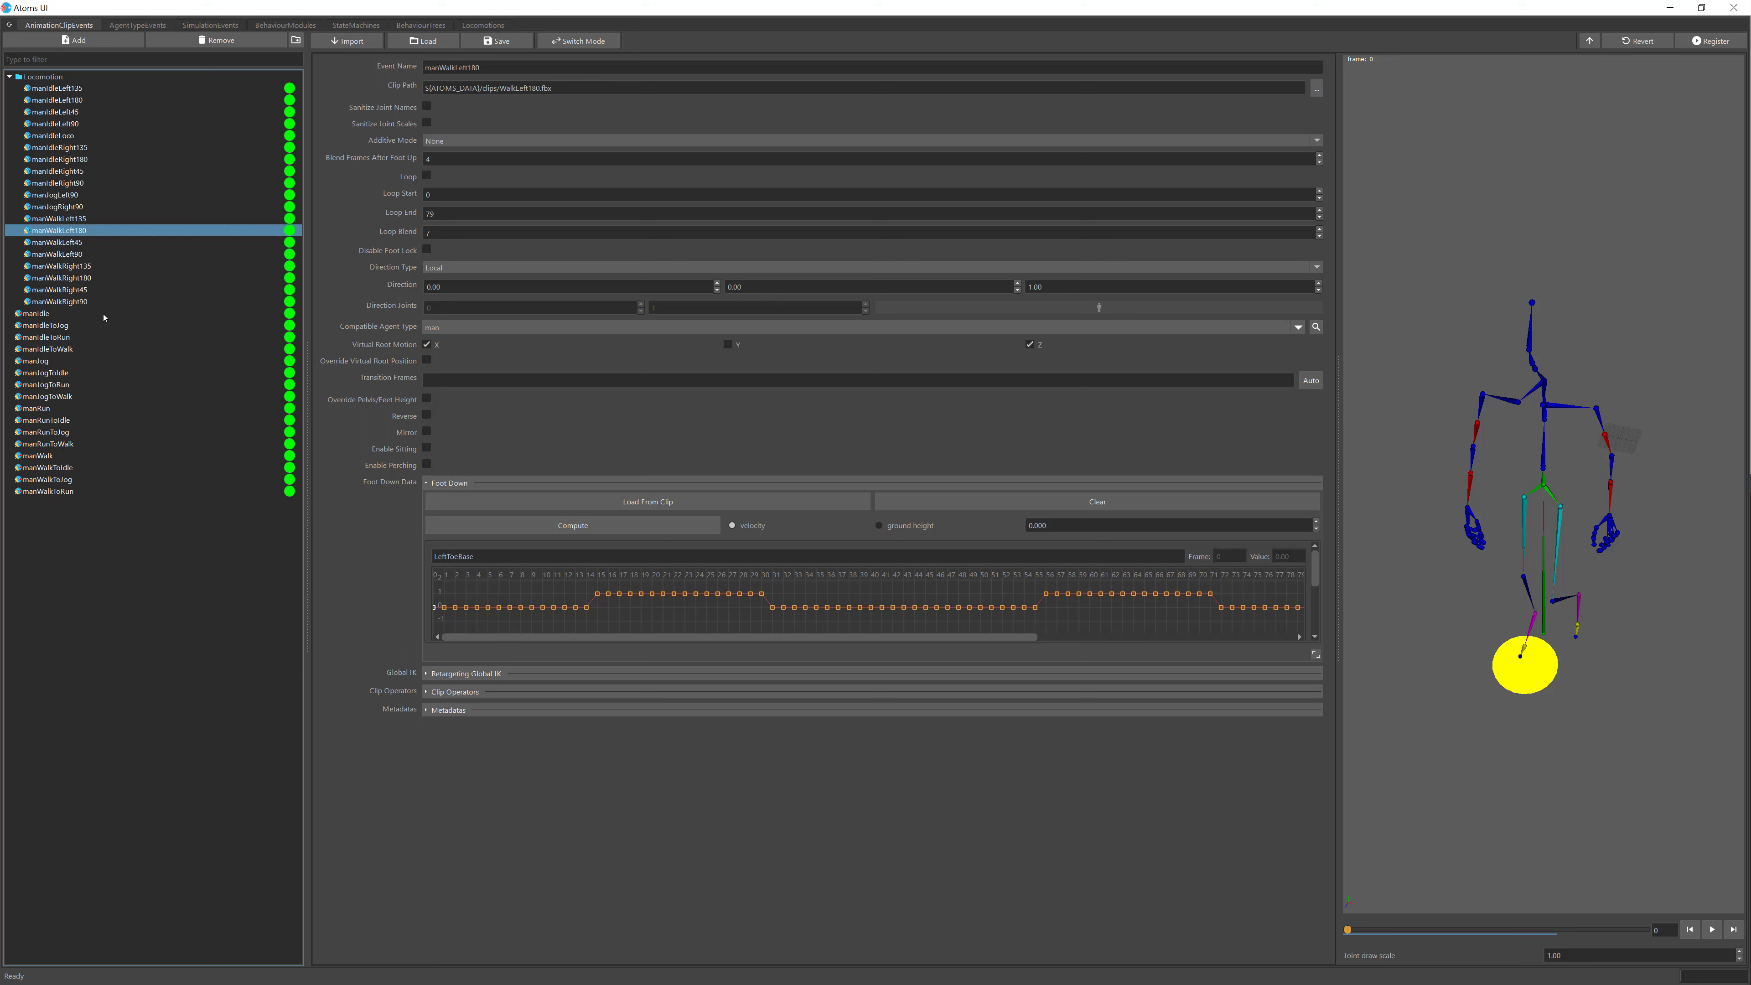
pyautogui.click(89, 361)
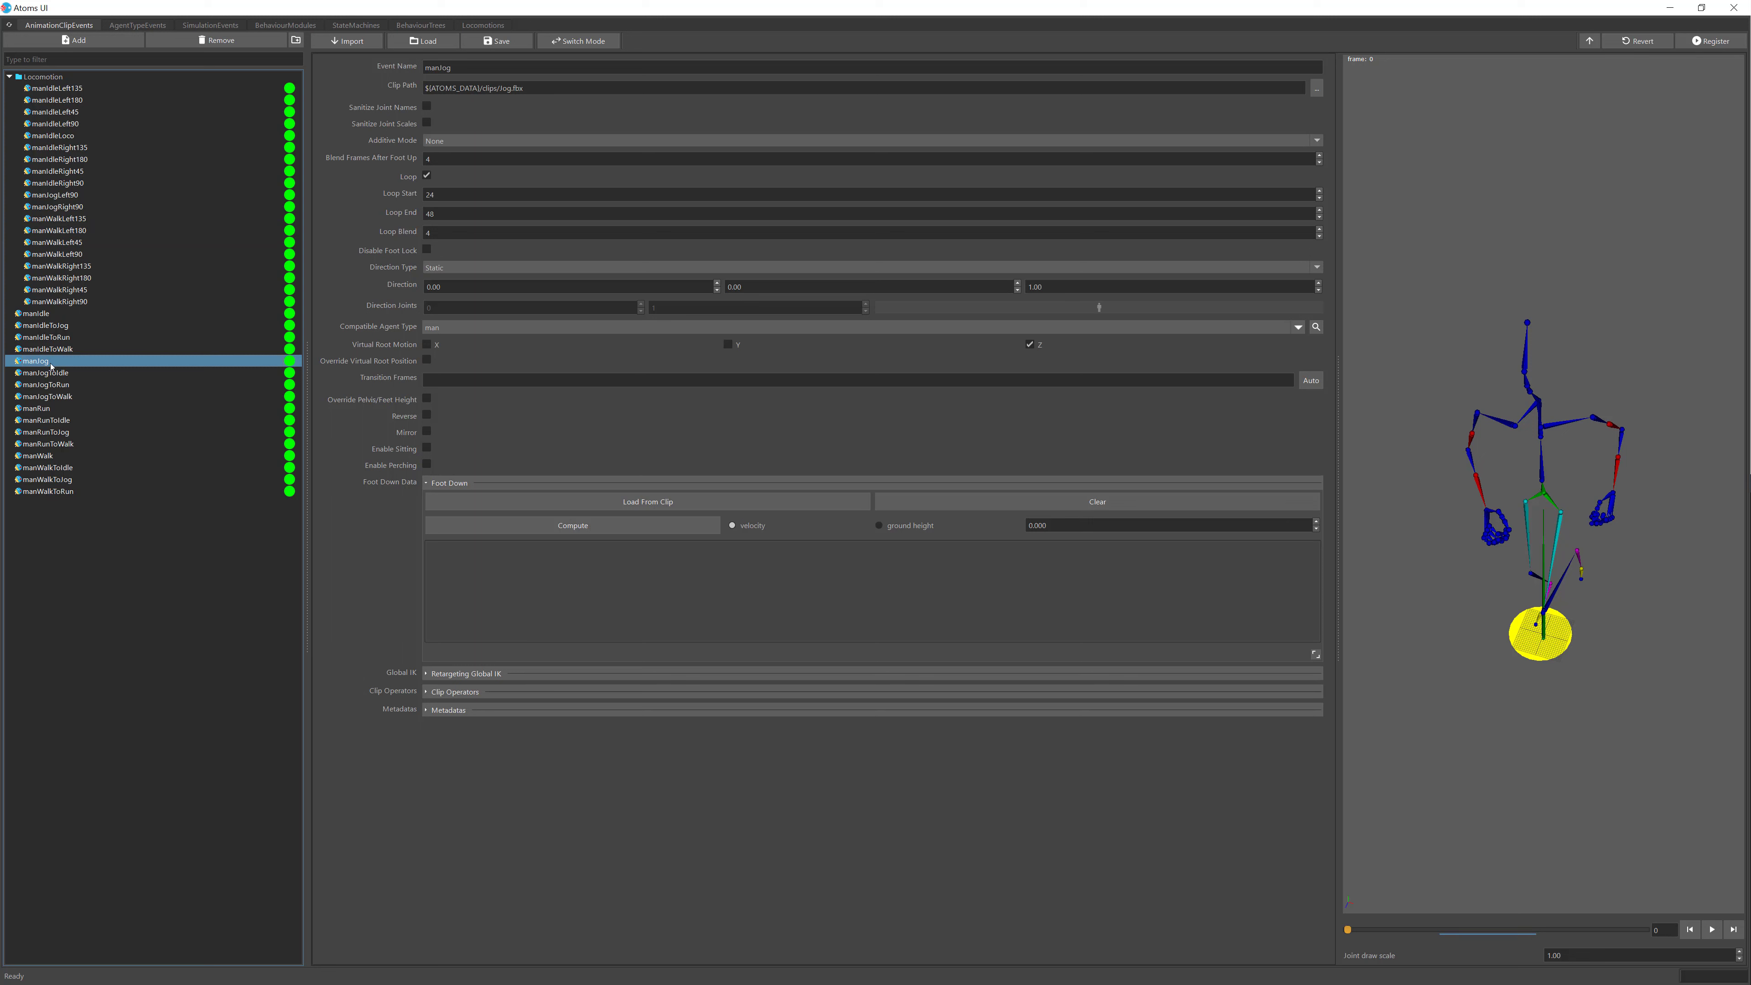
pyautogui.click(63, 457)
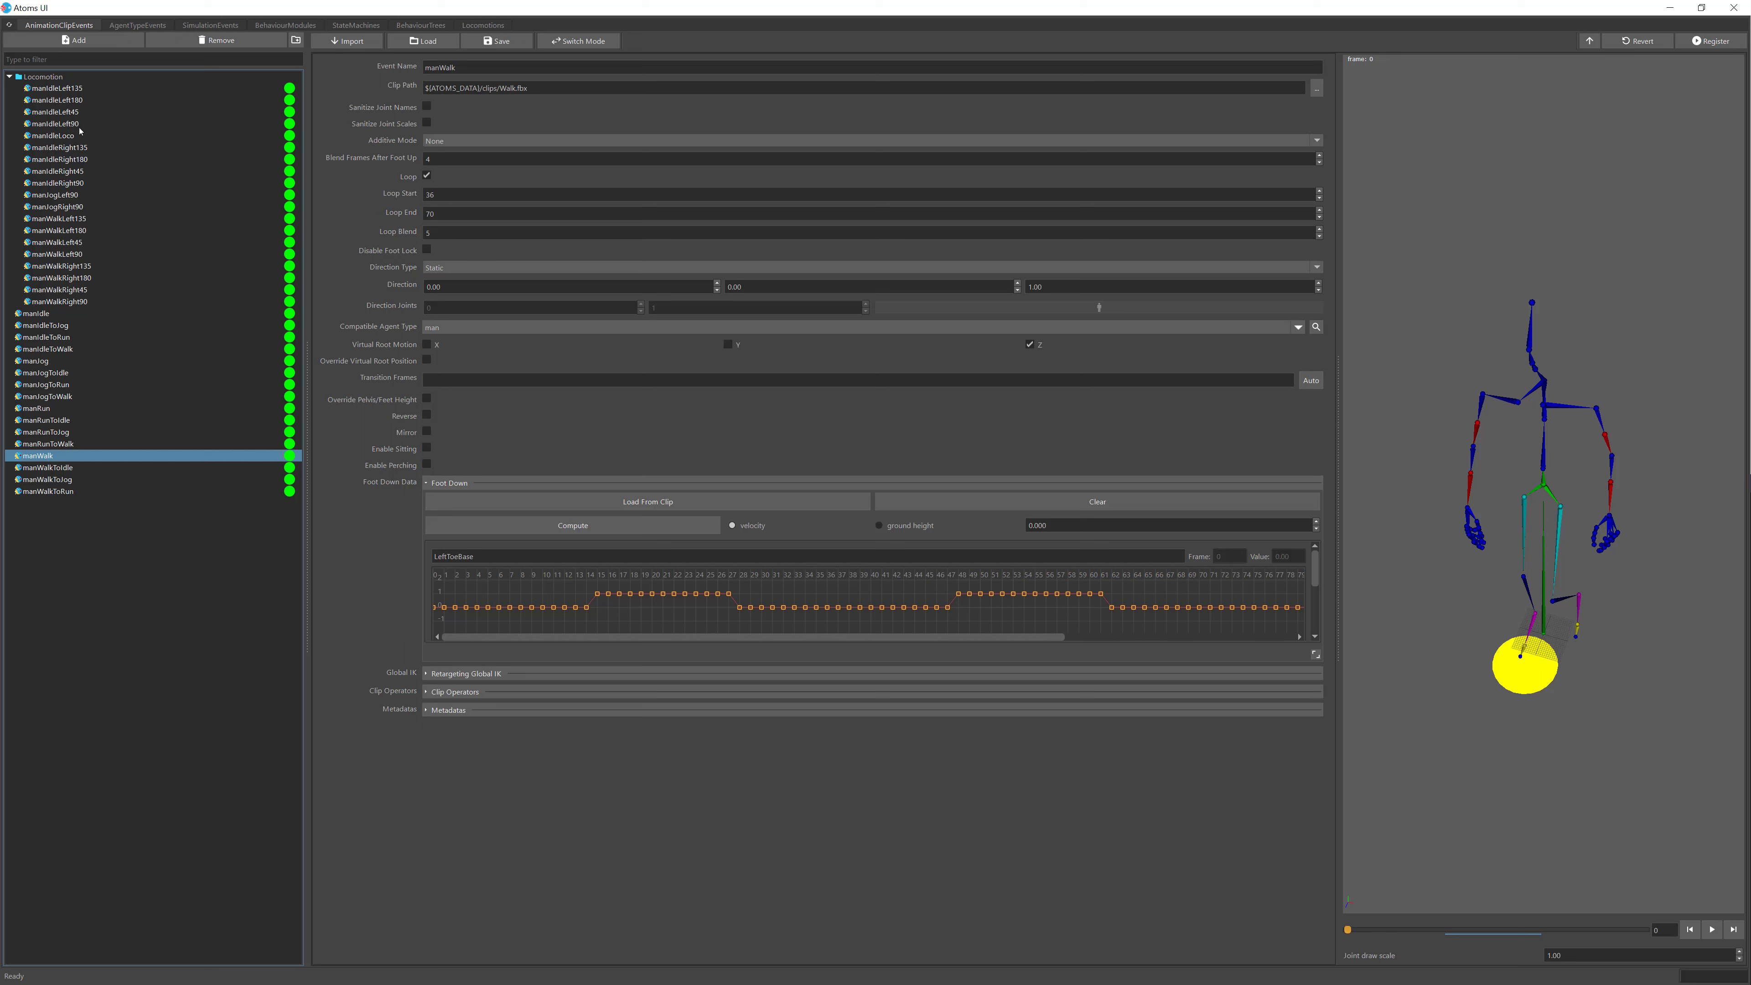
pyautogui.click(61, 135)
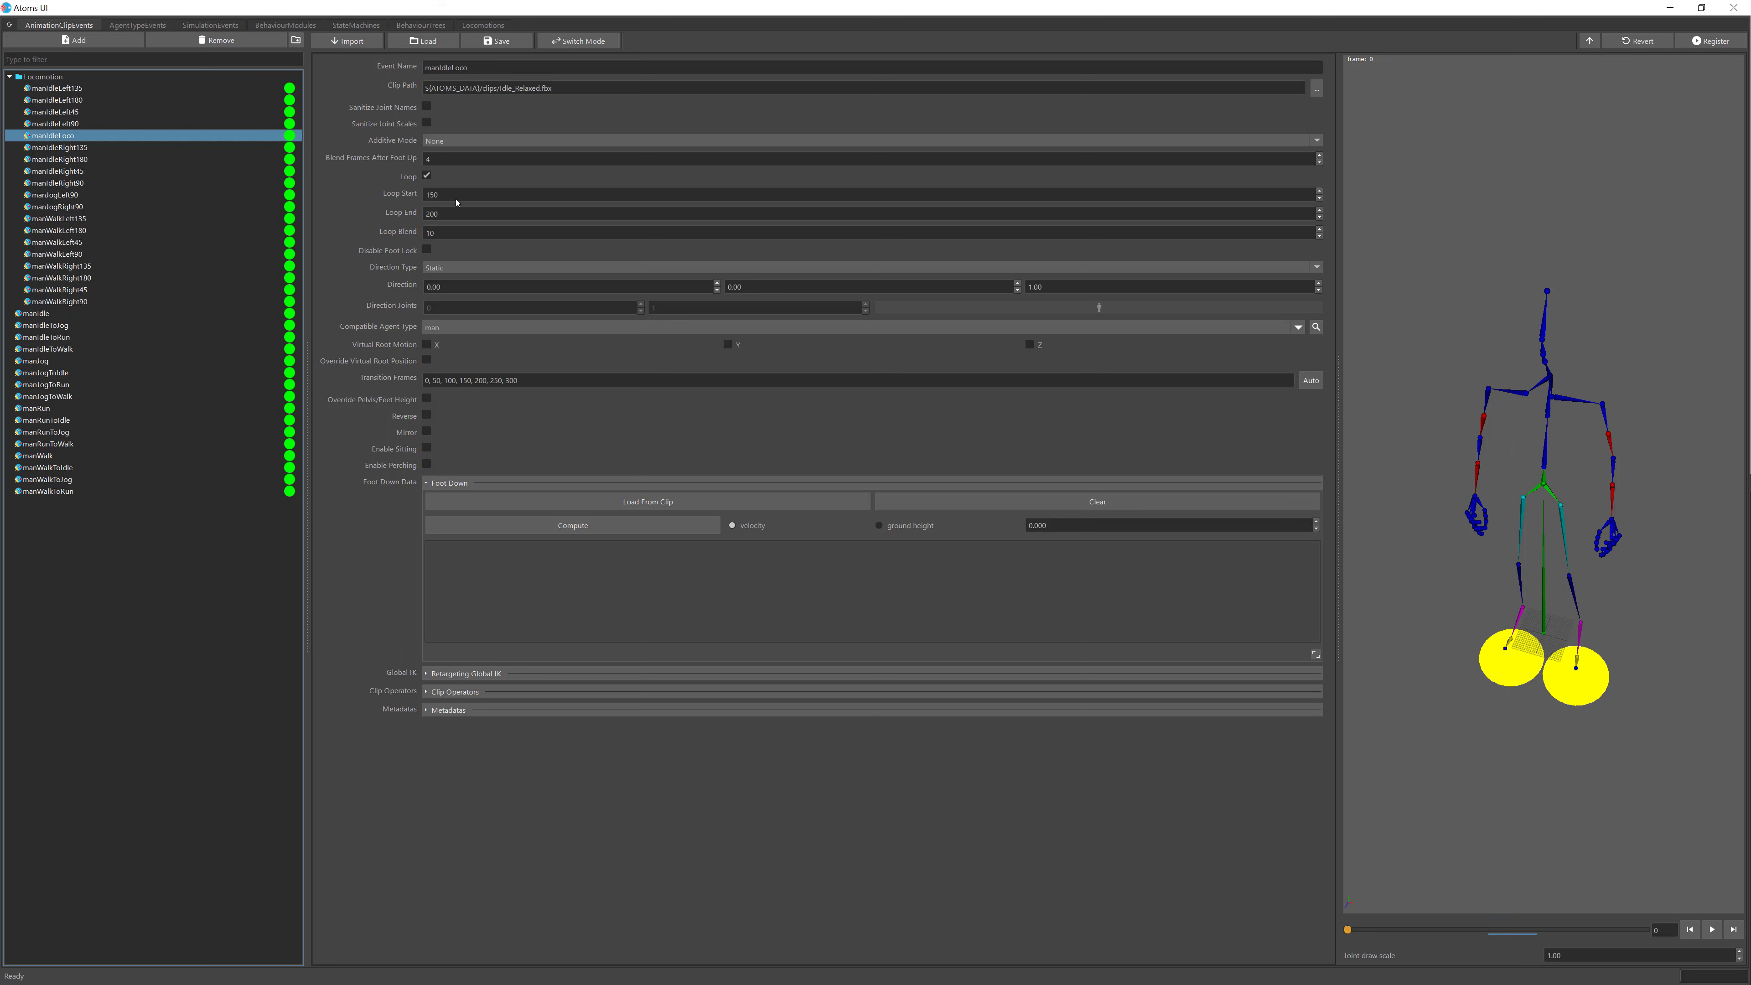
pyautogui.click(42, 314)
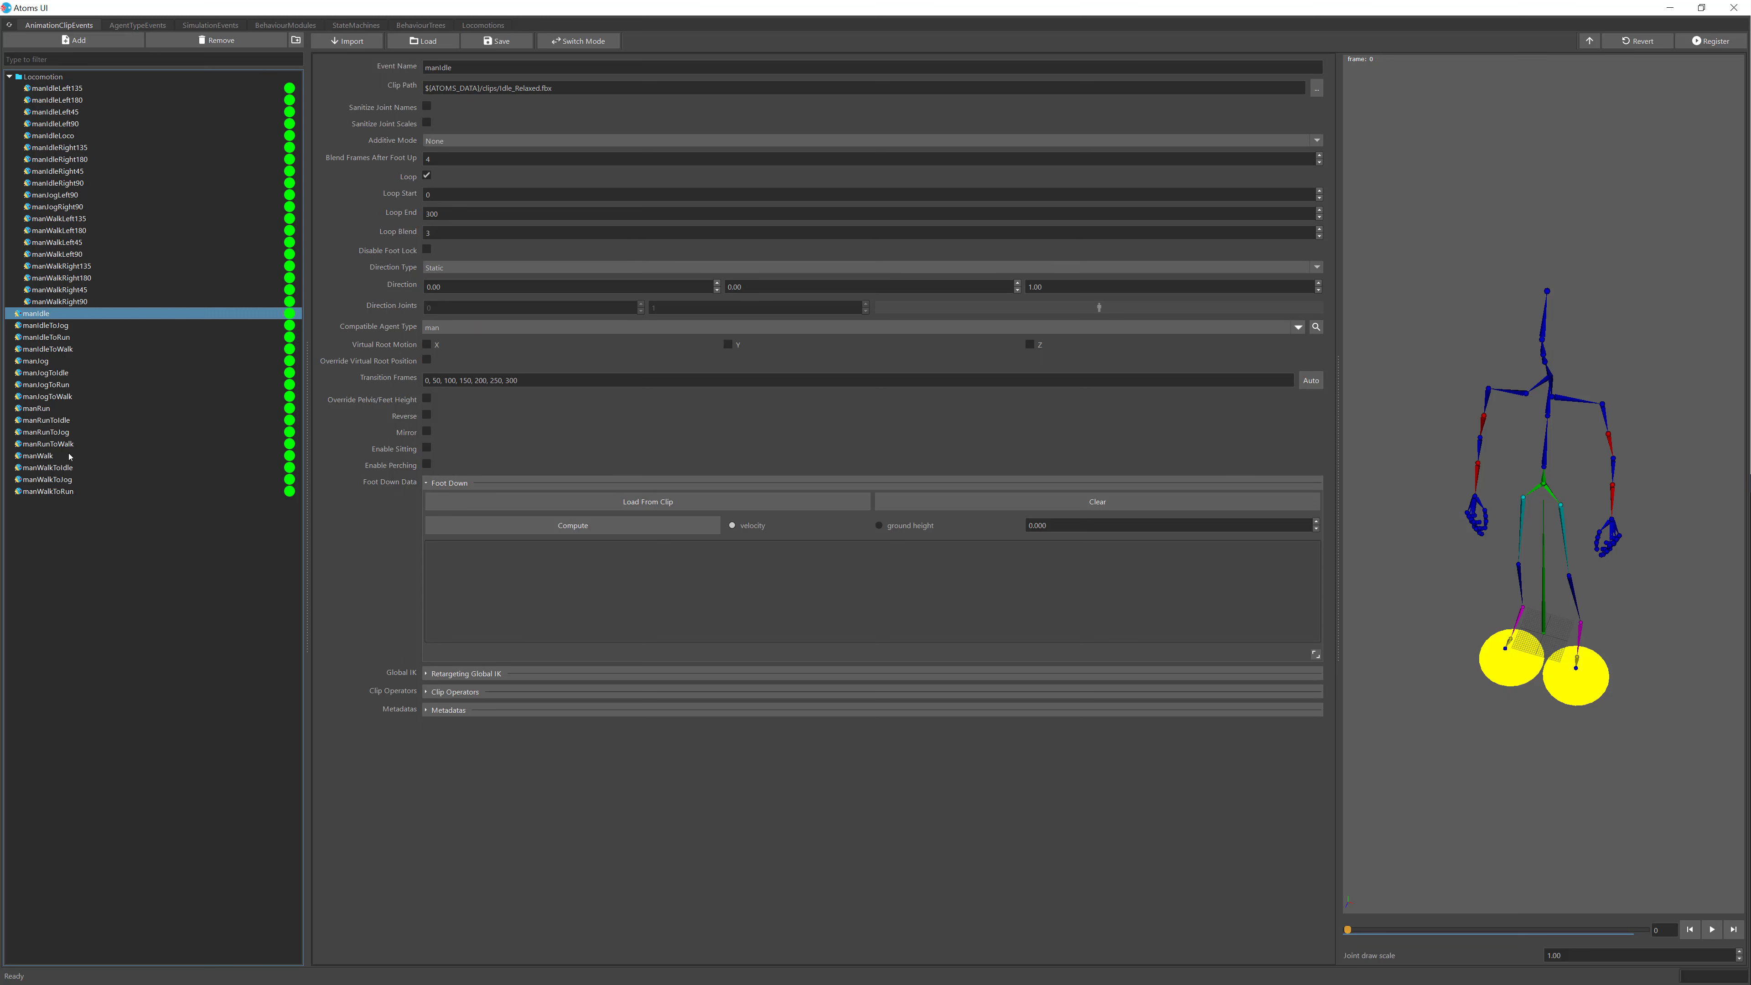
# Step: Preview the manWalk clip's loop by going to frame 36, scrubbing to frame 60 and returning to frame 36
pyautogui.click(39, 456)
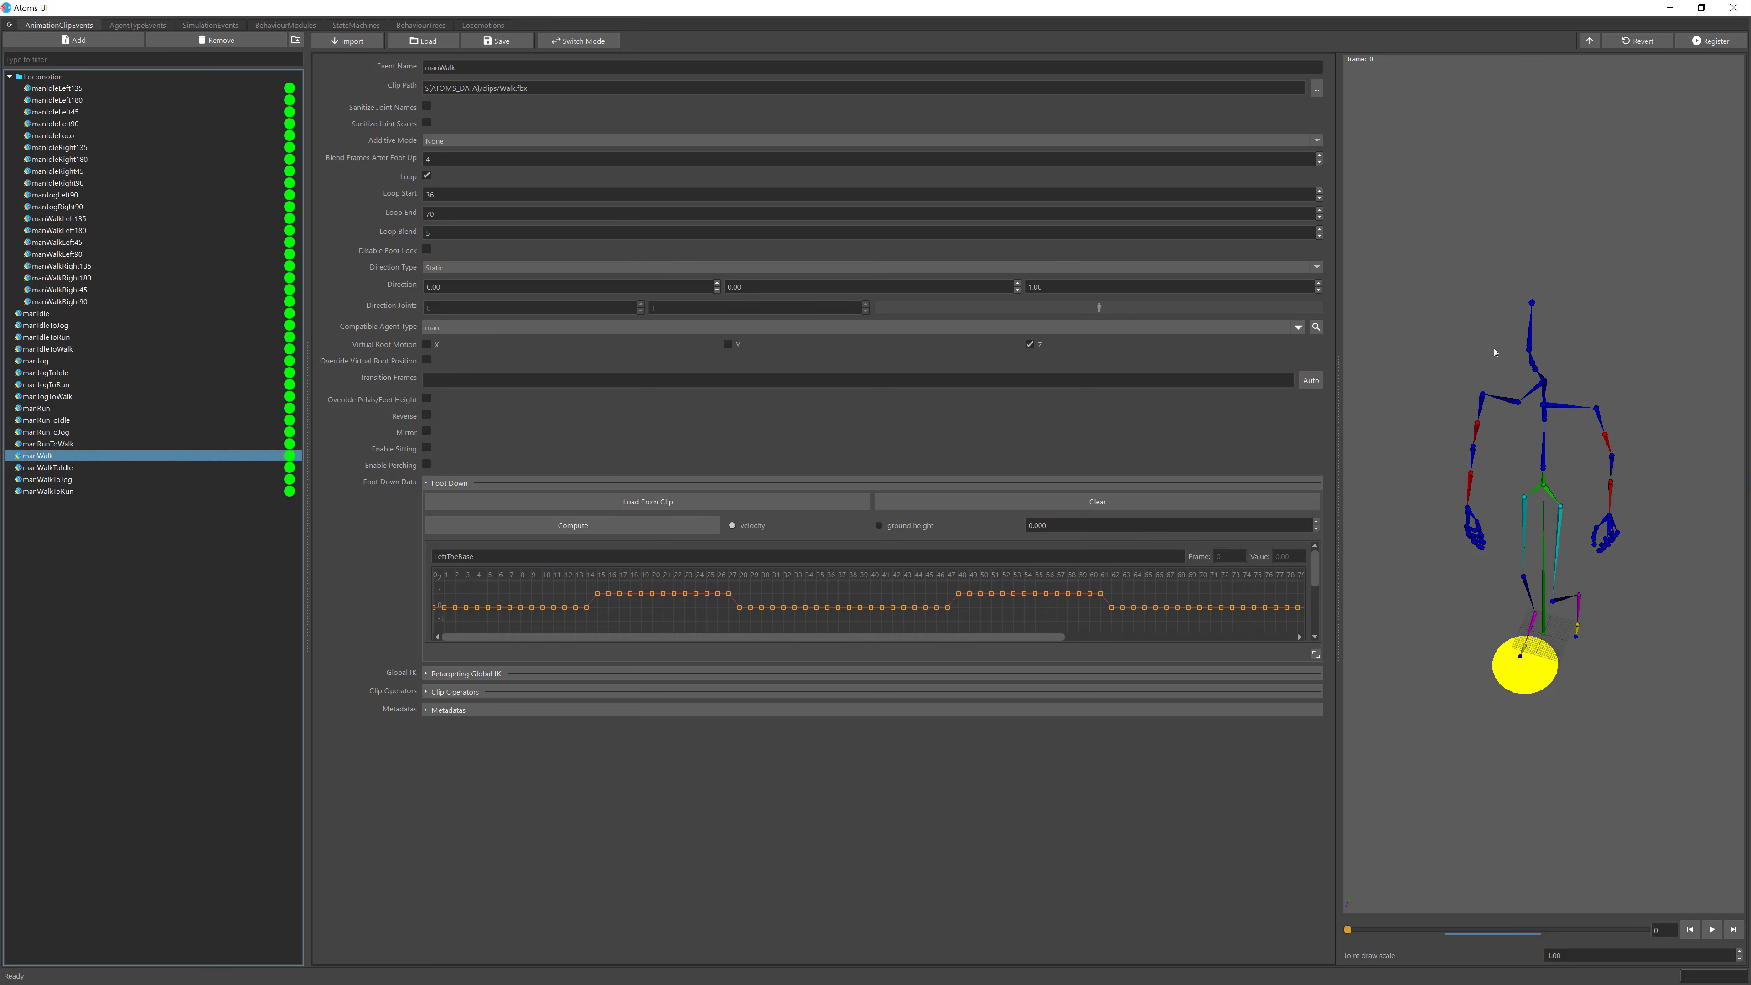
pyautogui.scroll(-5, 1495, 352)
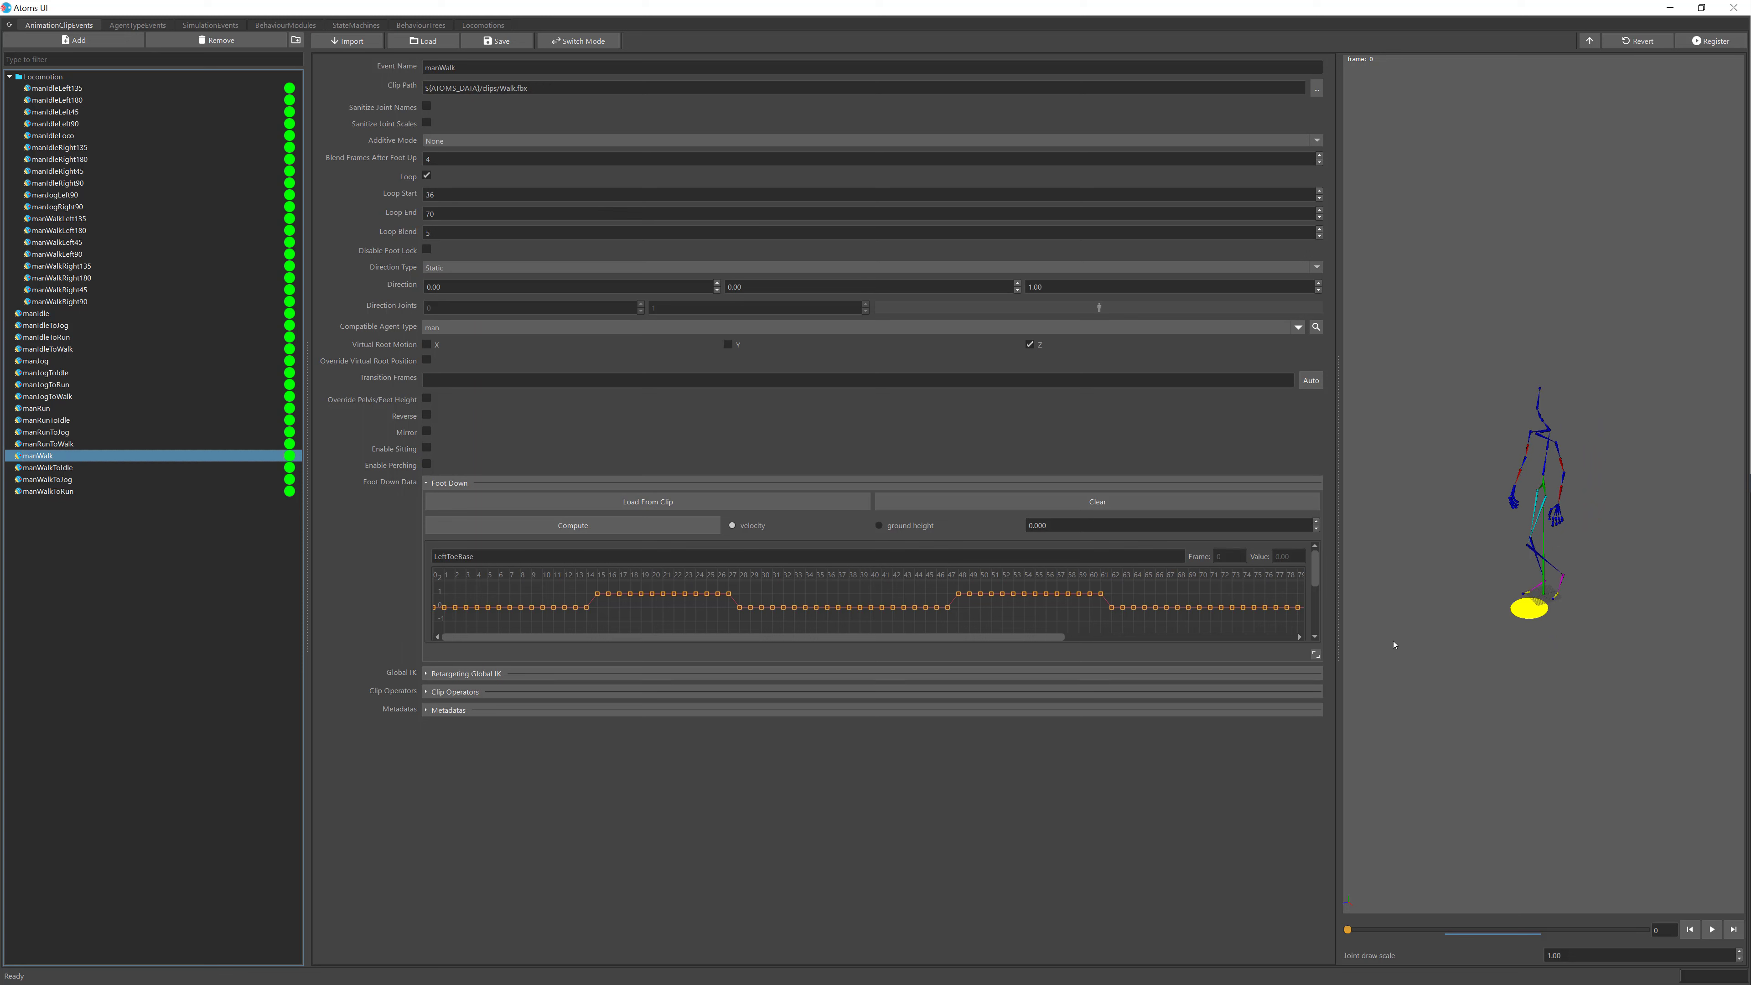
pyautogui.click(1661, 929)
pyautogui.write('36')
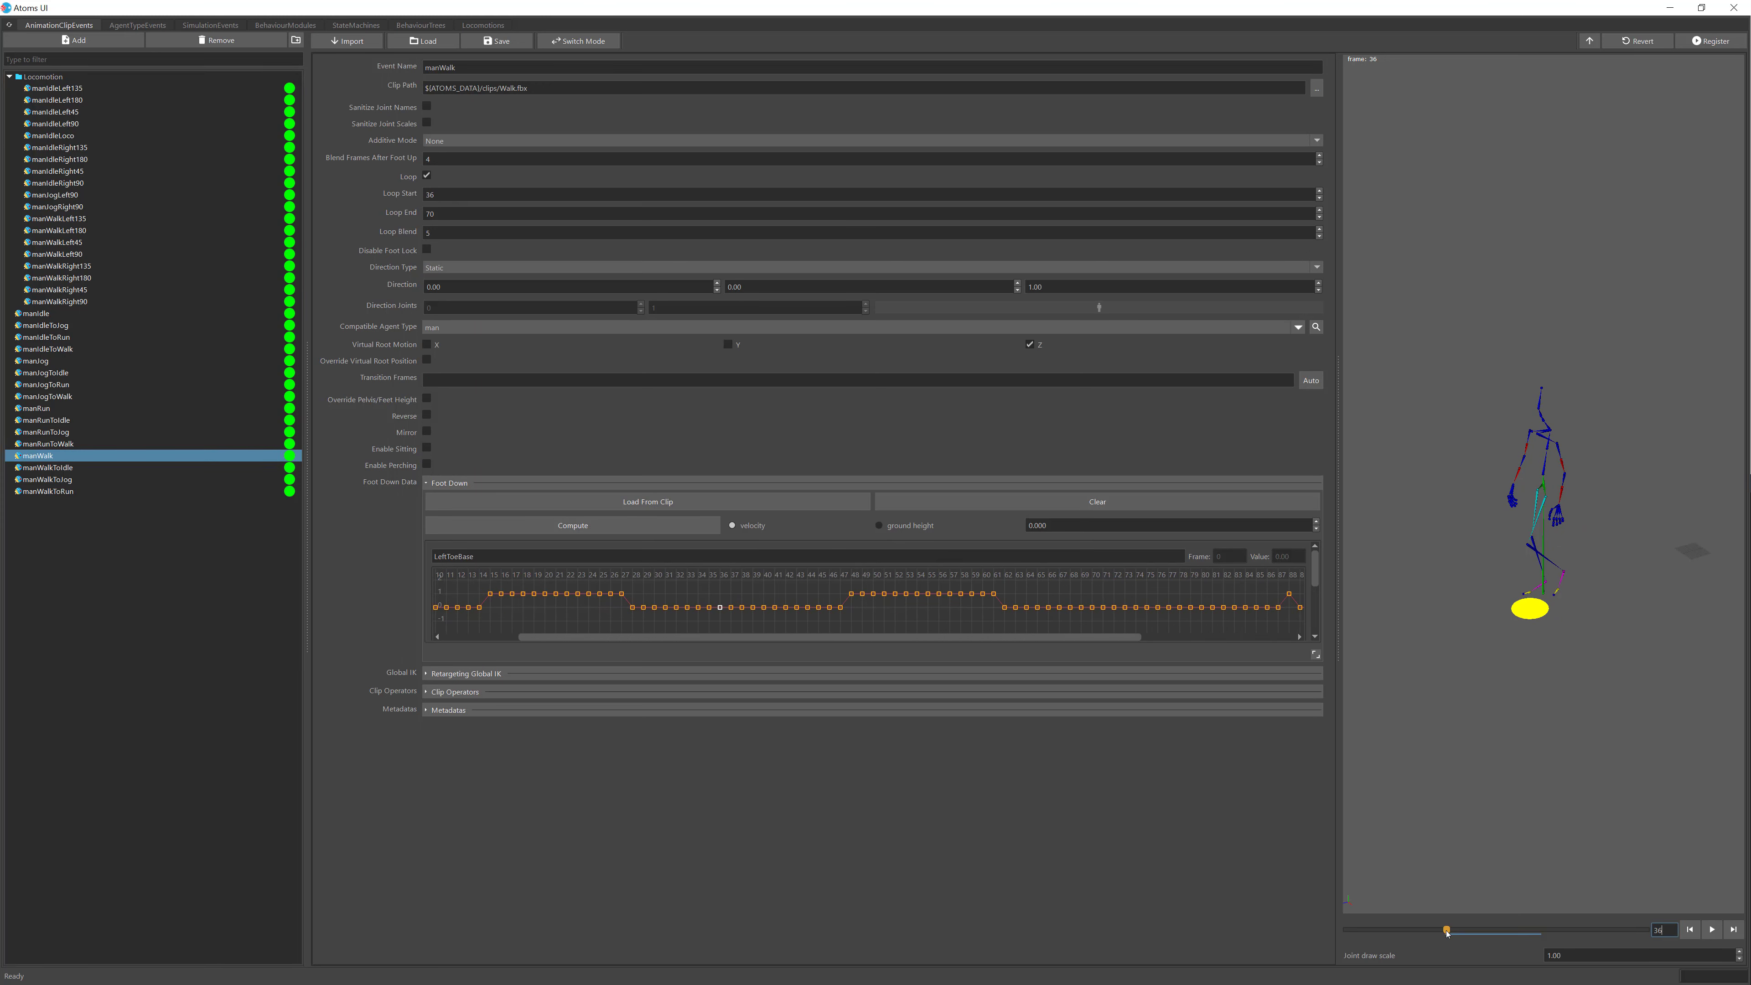
pyautogui.moveTo(1446, 931); pyautogui.dragTo(1512, 929)
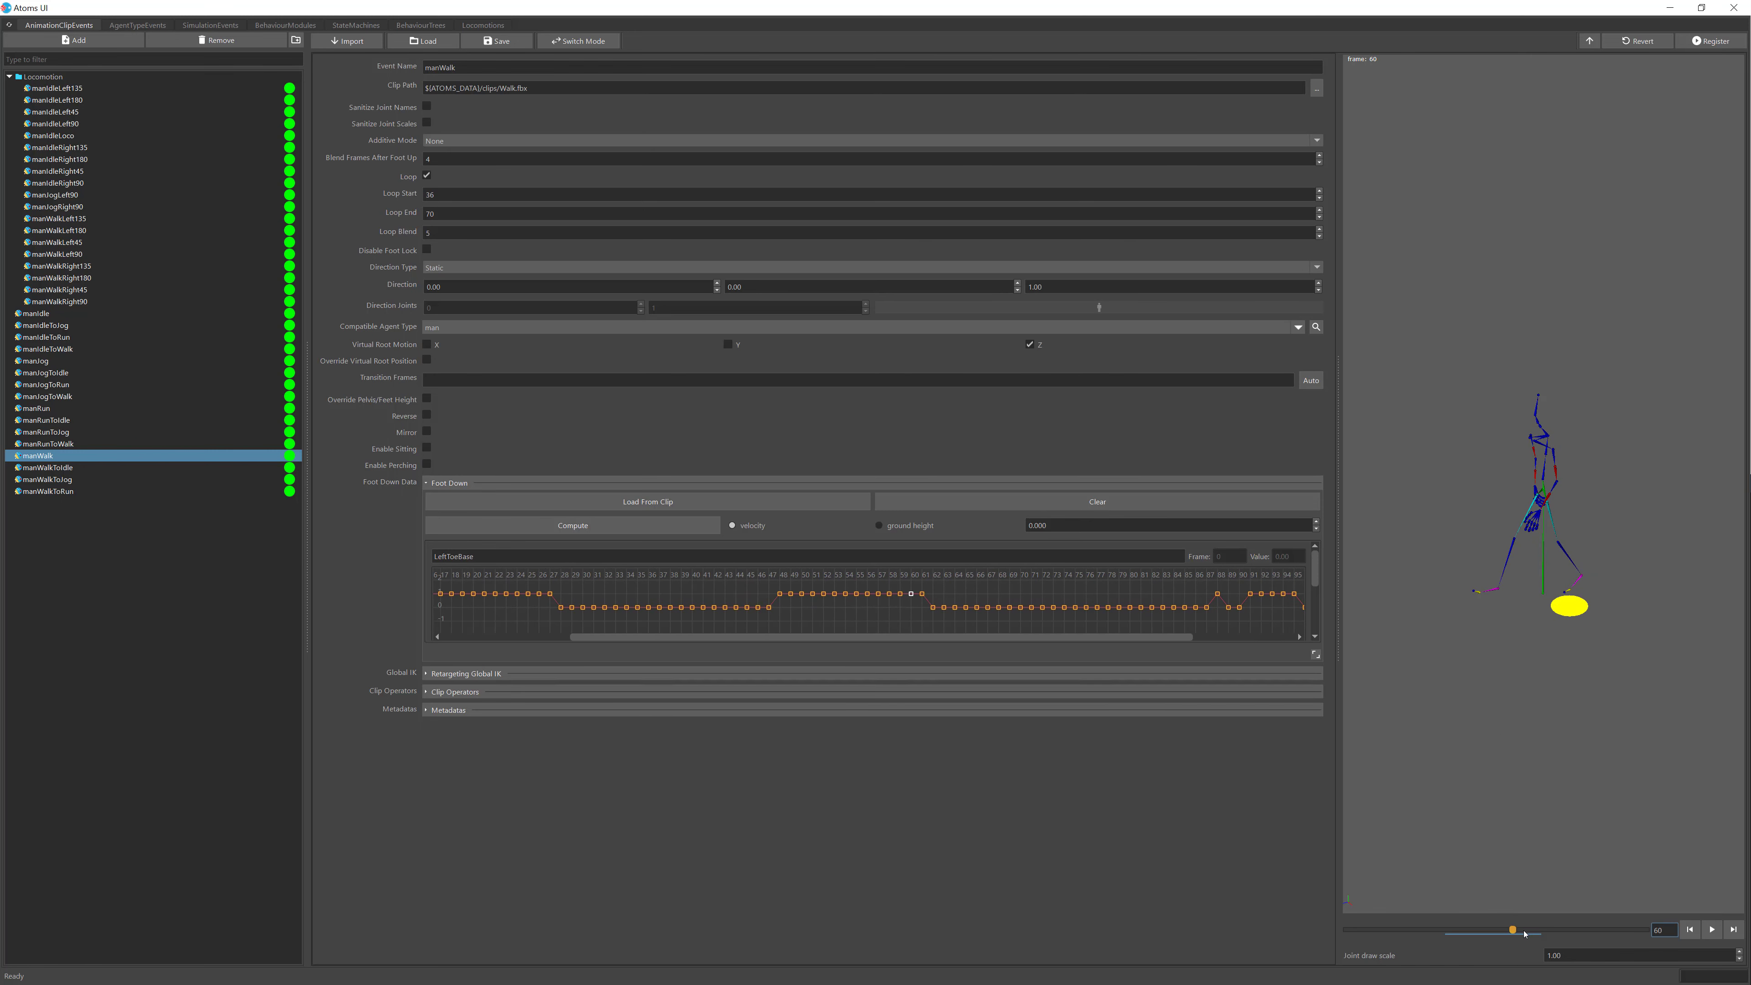
pyautogui.moveTo(1514, 930); pyautogui.dragTo(1447, 932)
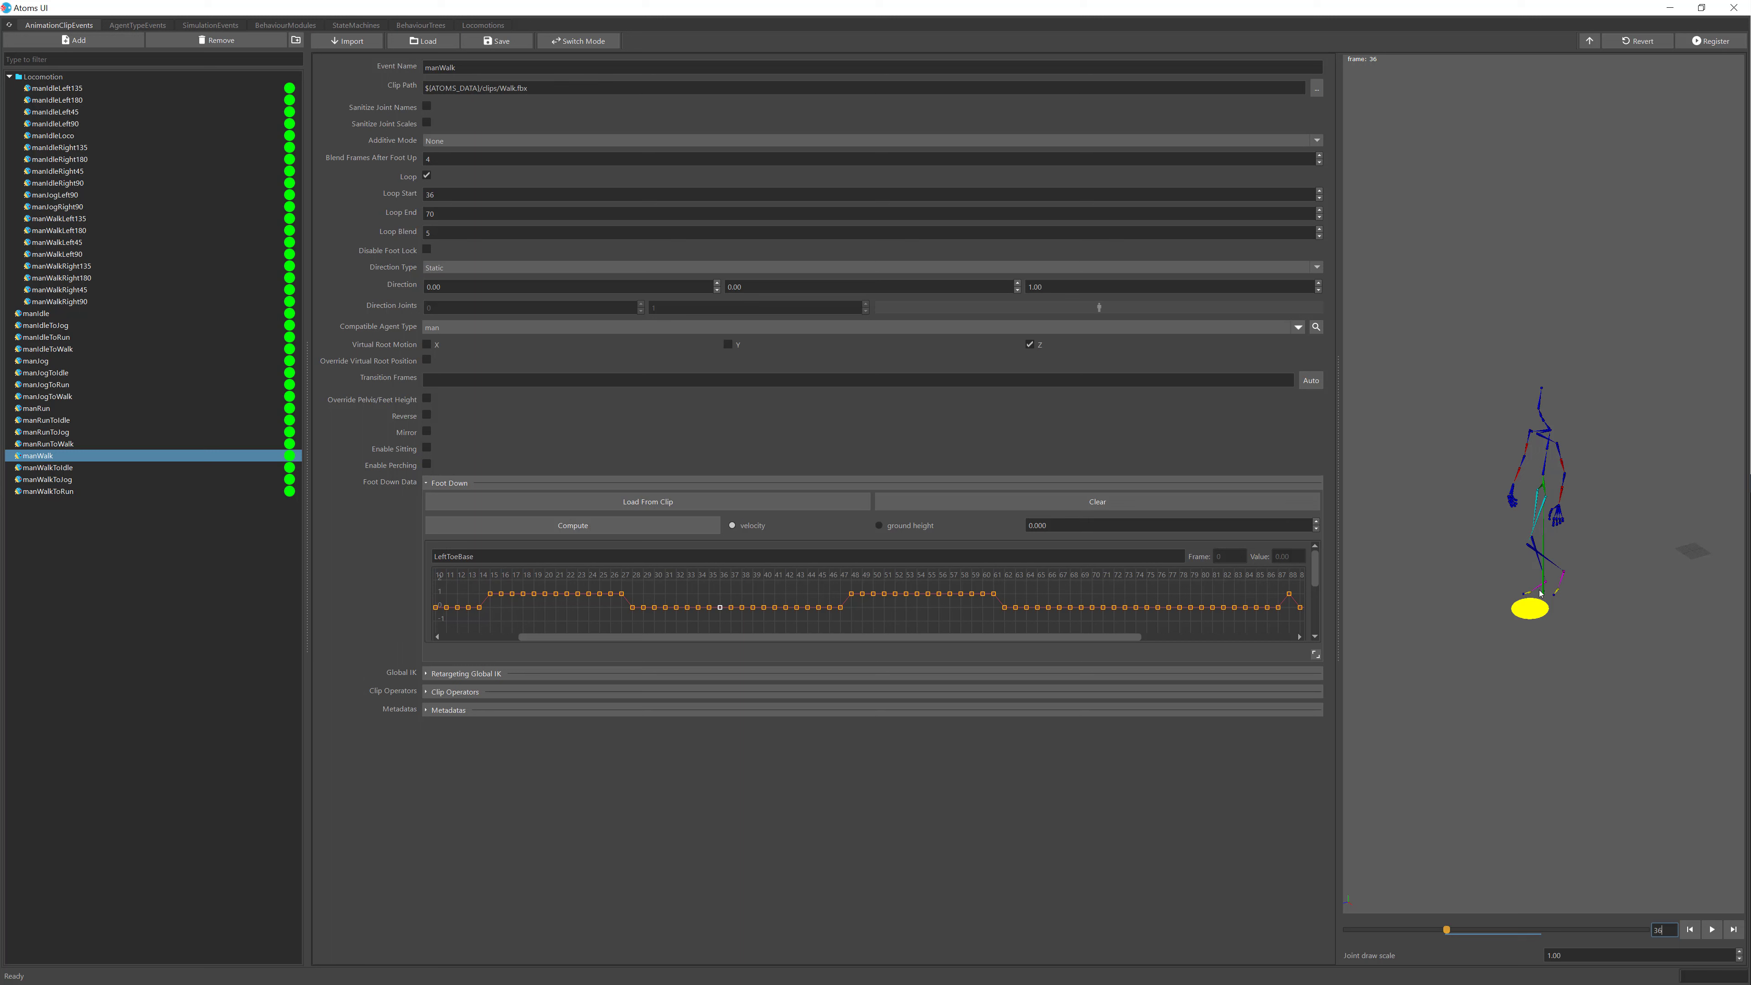
pyautogui.scroll(-2, 1541, 590)
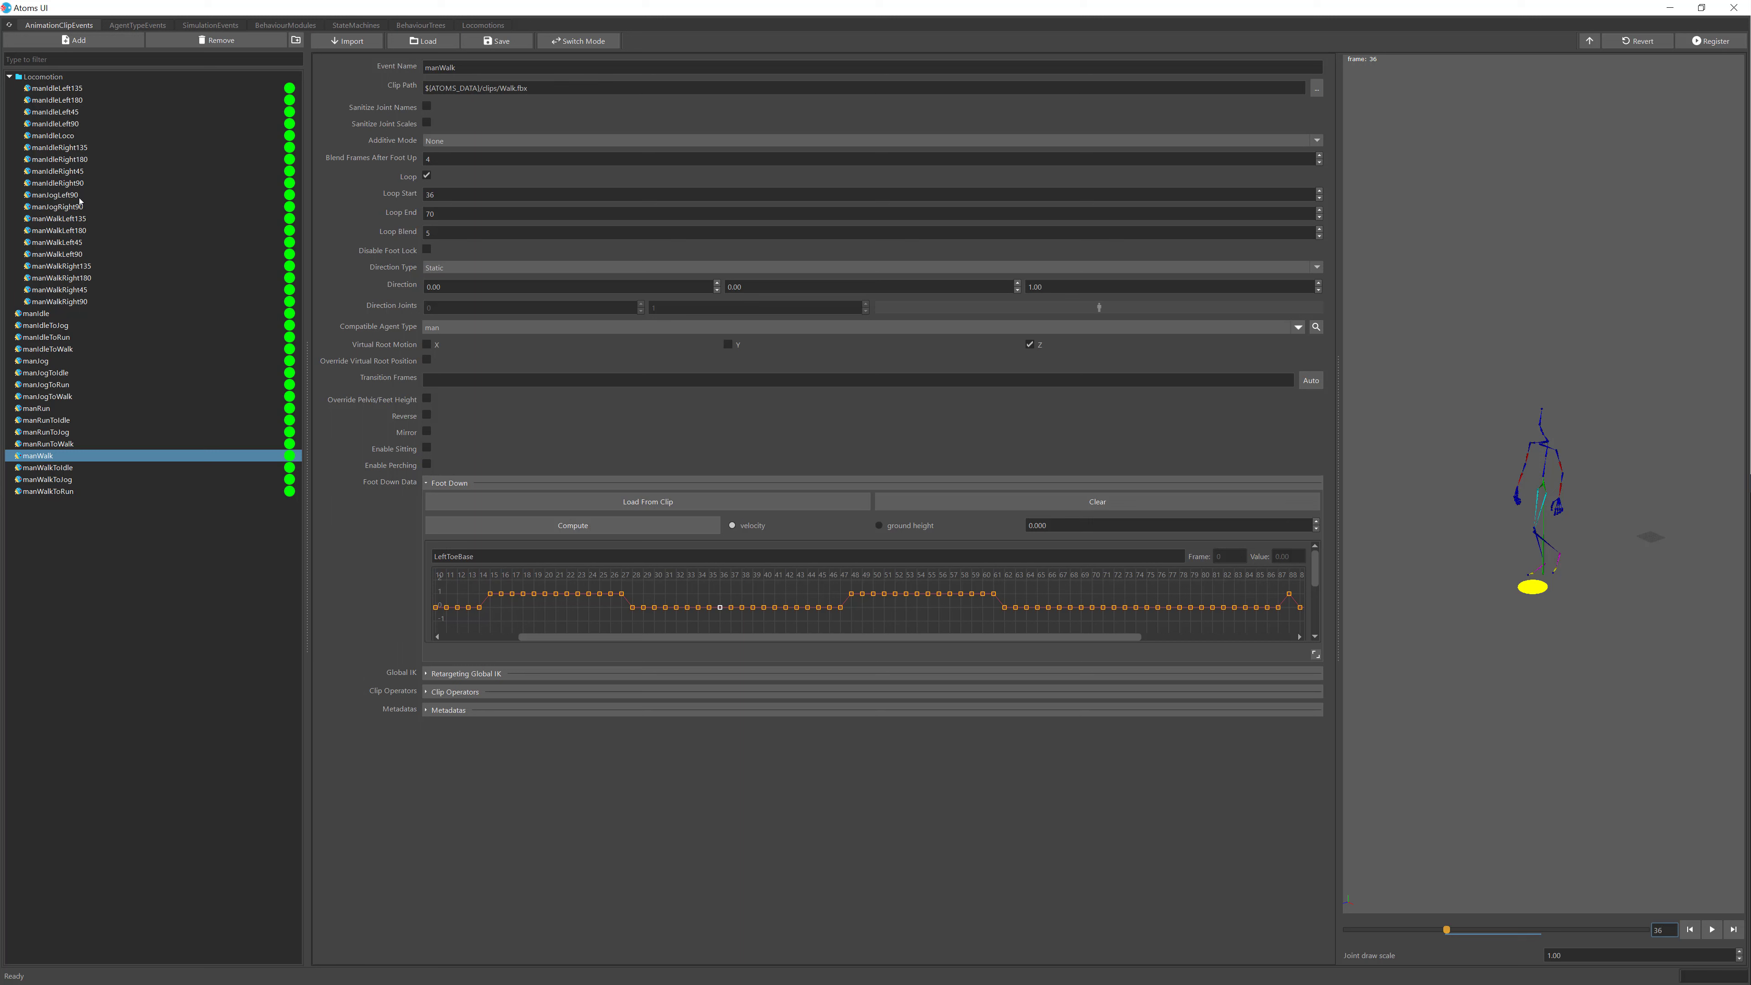
# Step: Open the manWalkLeft45 animation clip event and turn on joint axis drawing in its skeleton preview
pyautogui.click(482, 24)
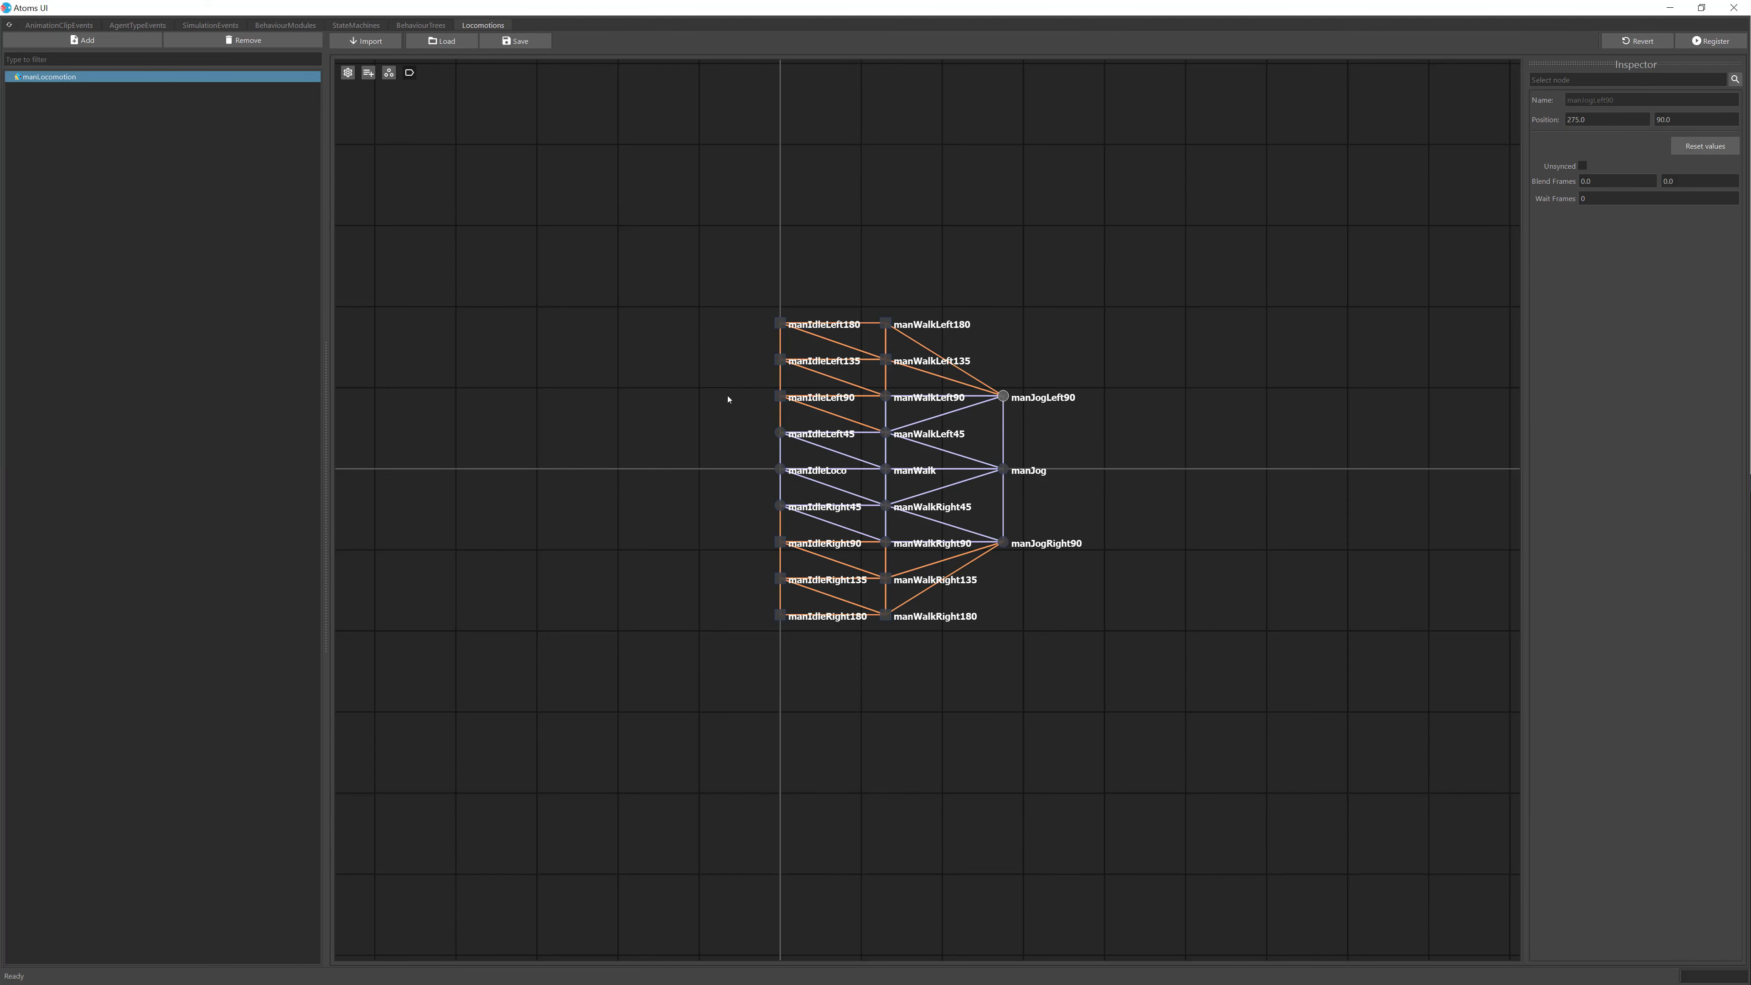
pyautogui.click(43, 26)
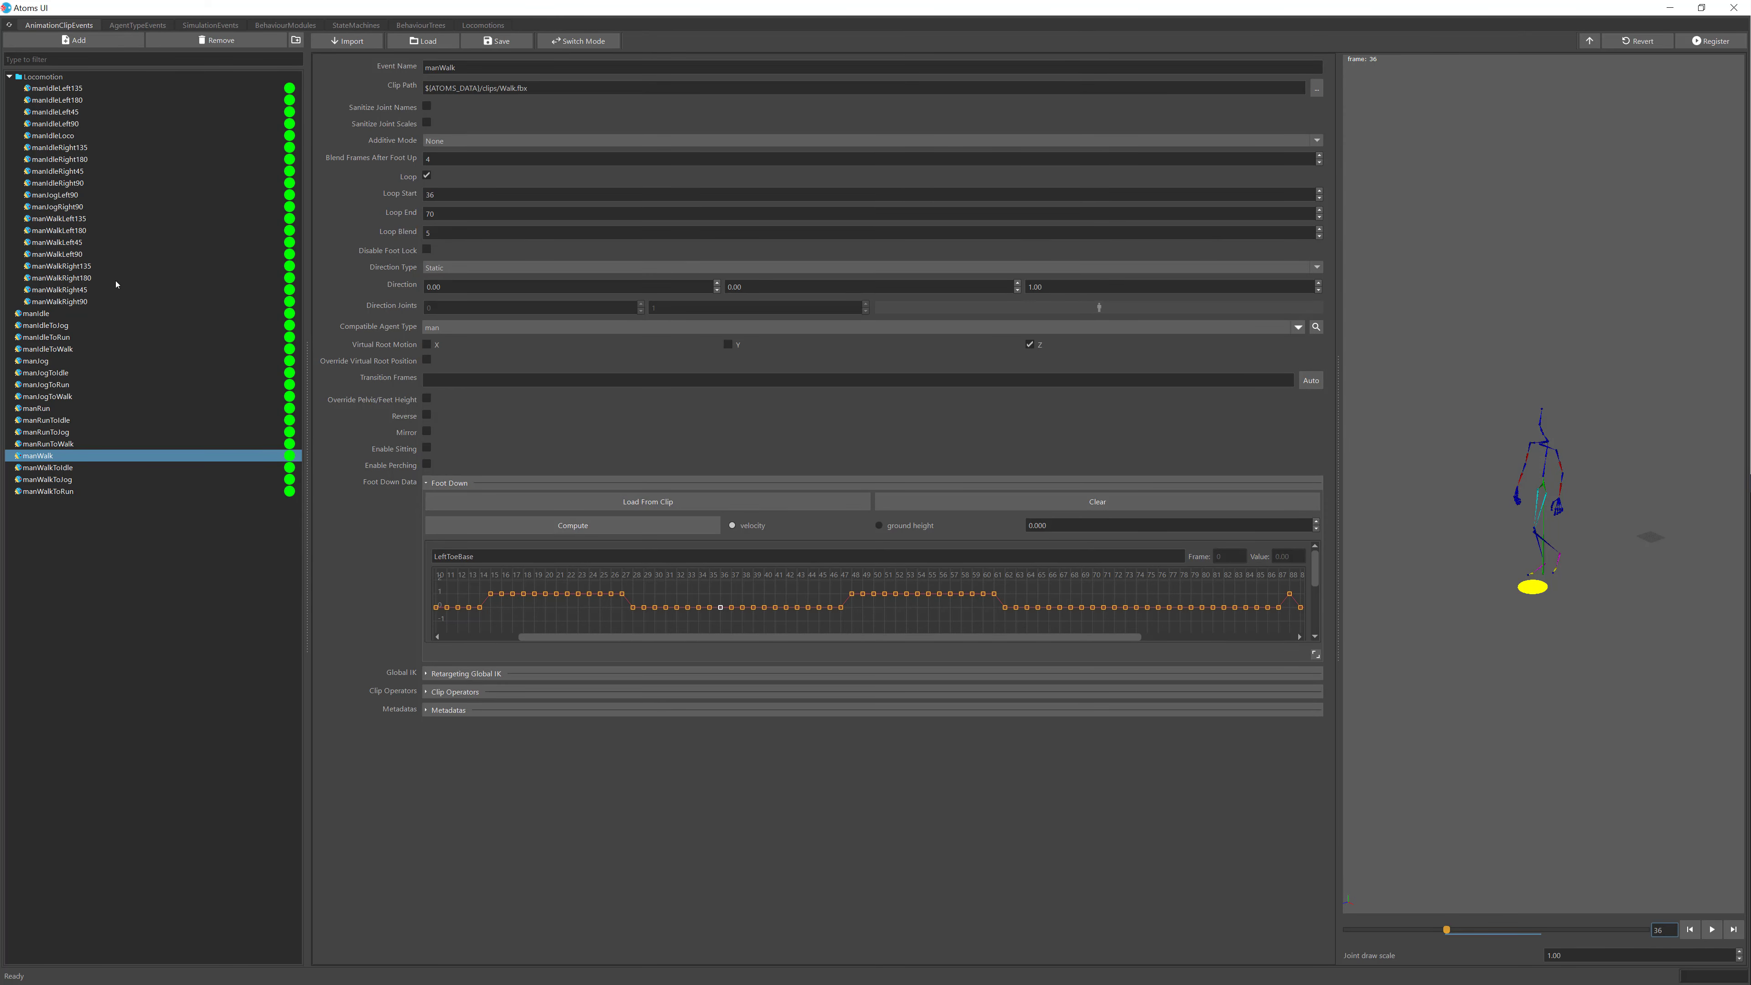
pyautogui.click(90, 244)
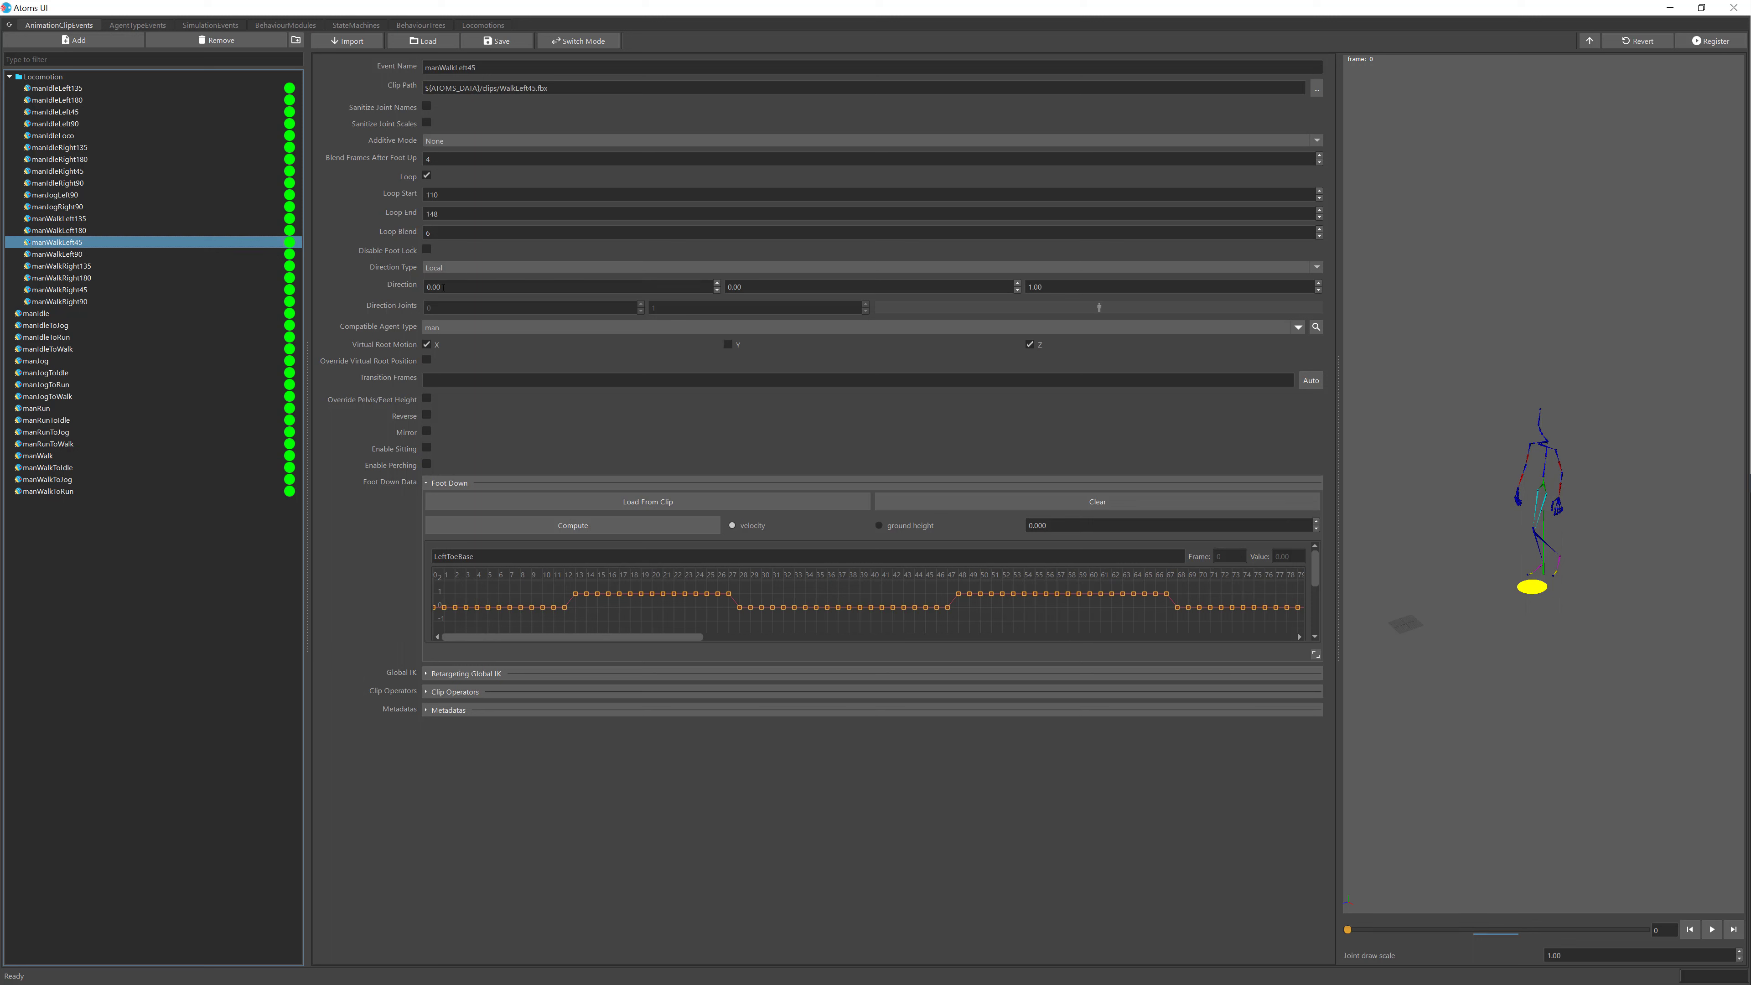
pyautogui.scroll(3, 1550, 431)
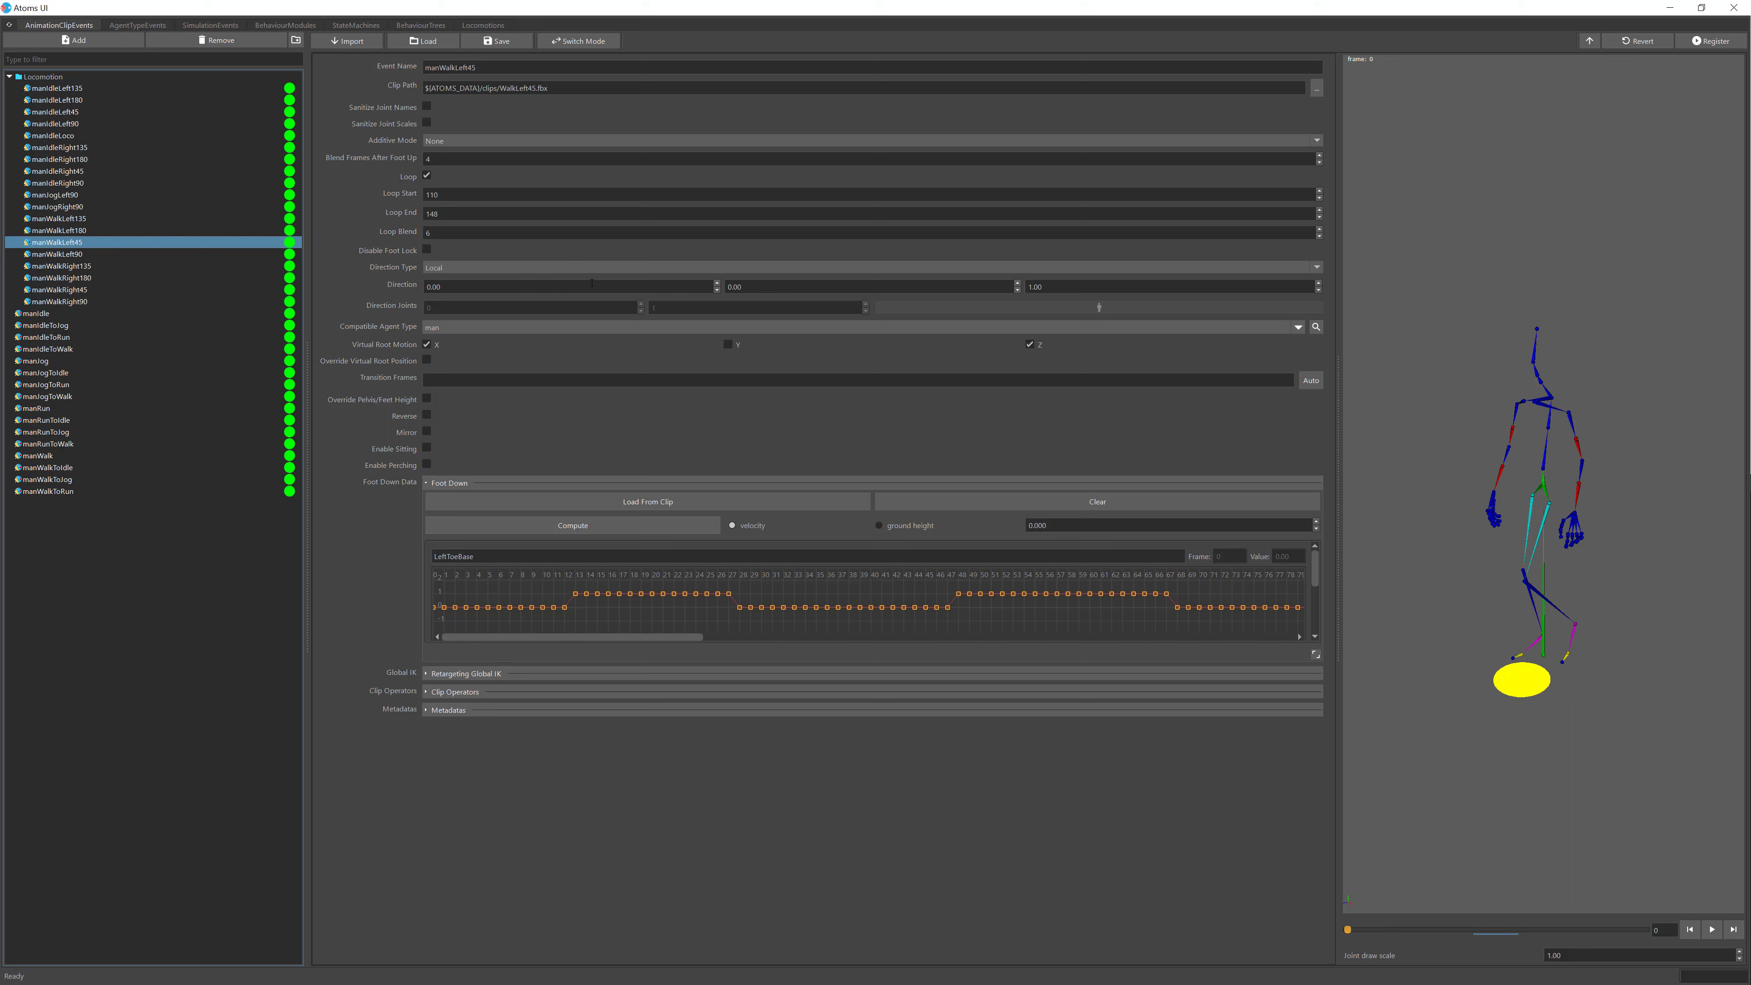
pyautogui.scroll(3, 1585, 461)
pyautogui.rightClick(1586, 461)
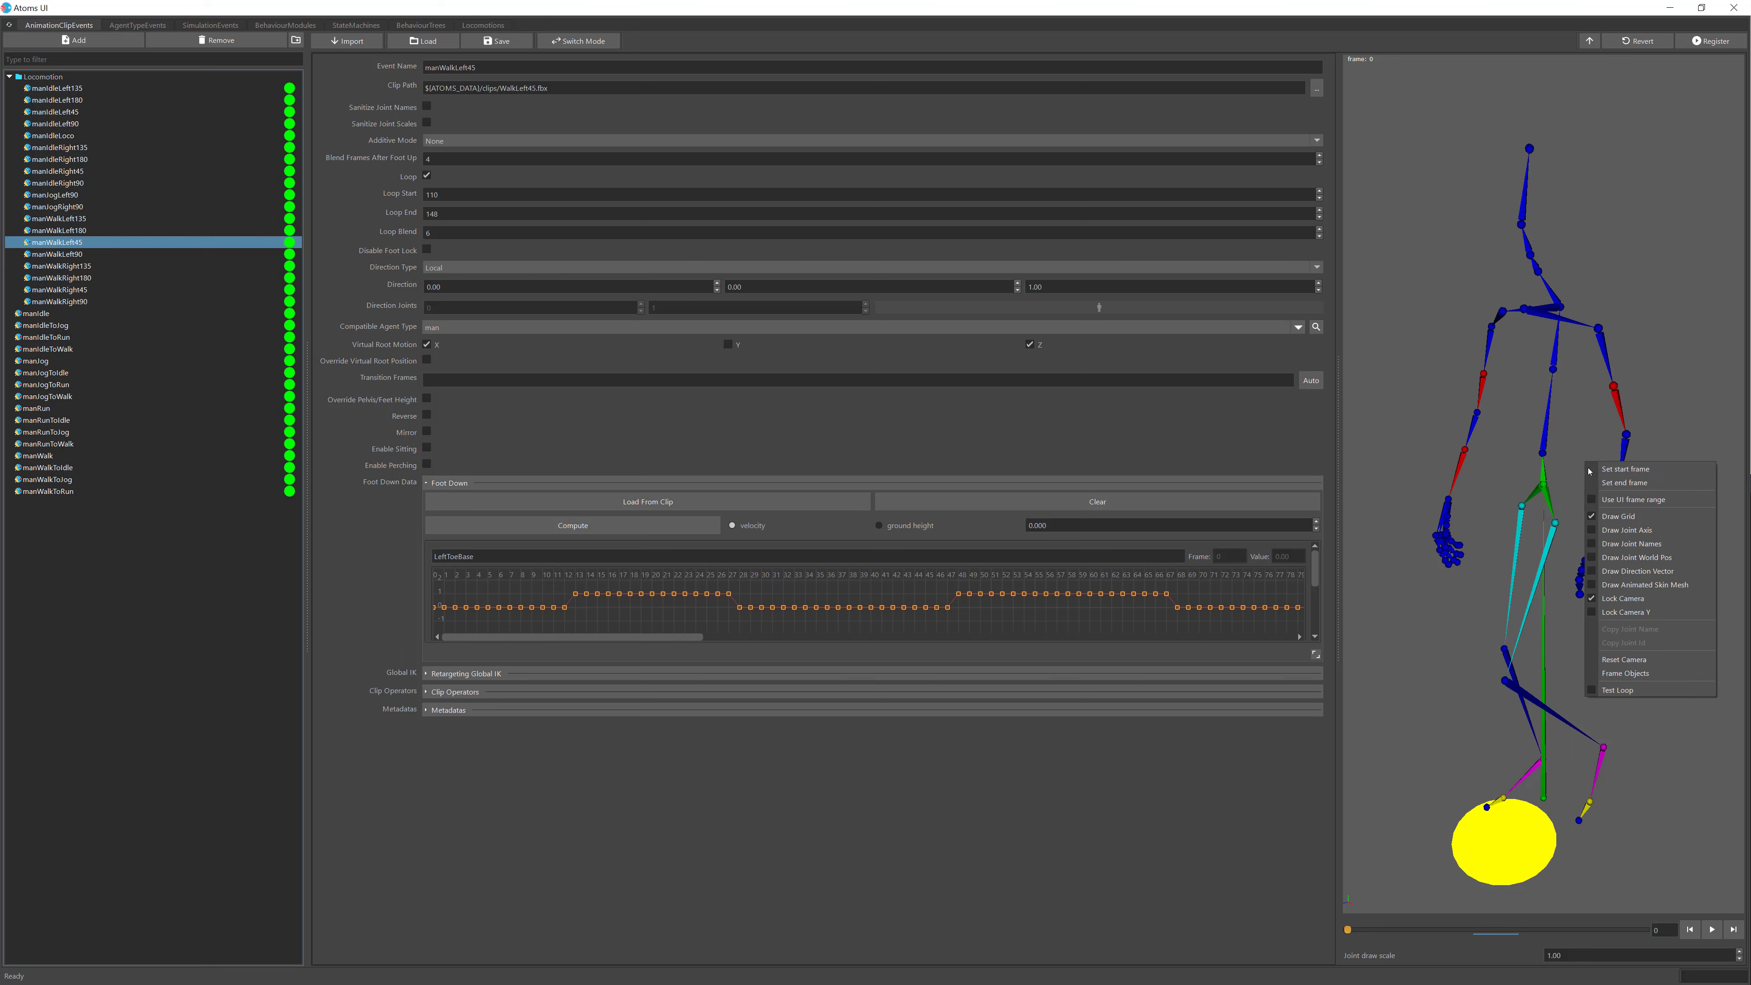
pyautogui.click(1653, 530)
pyautogui.scroll(5, 1548, 496)
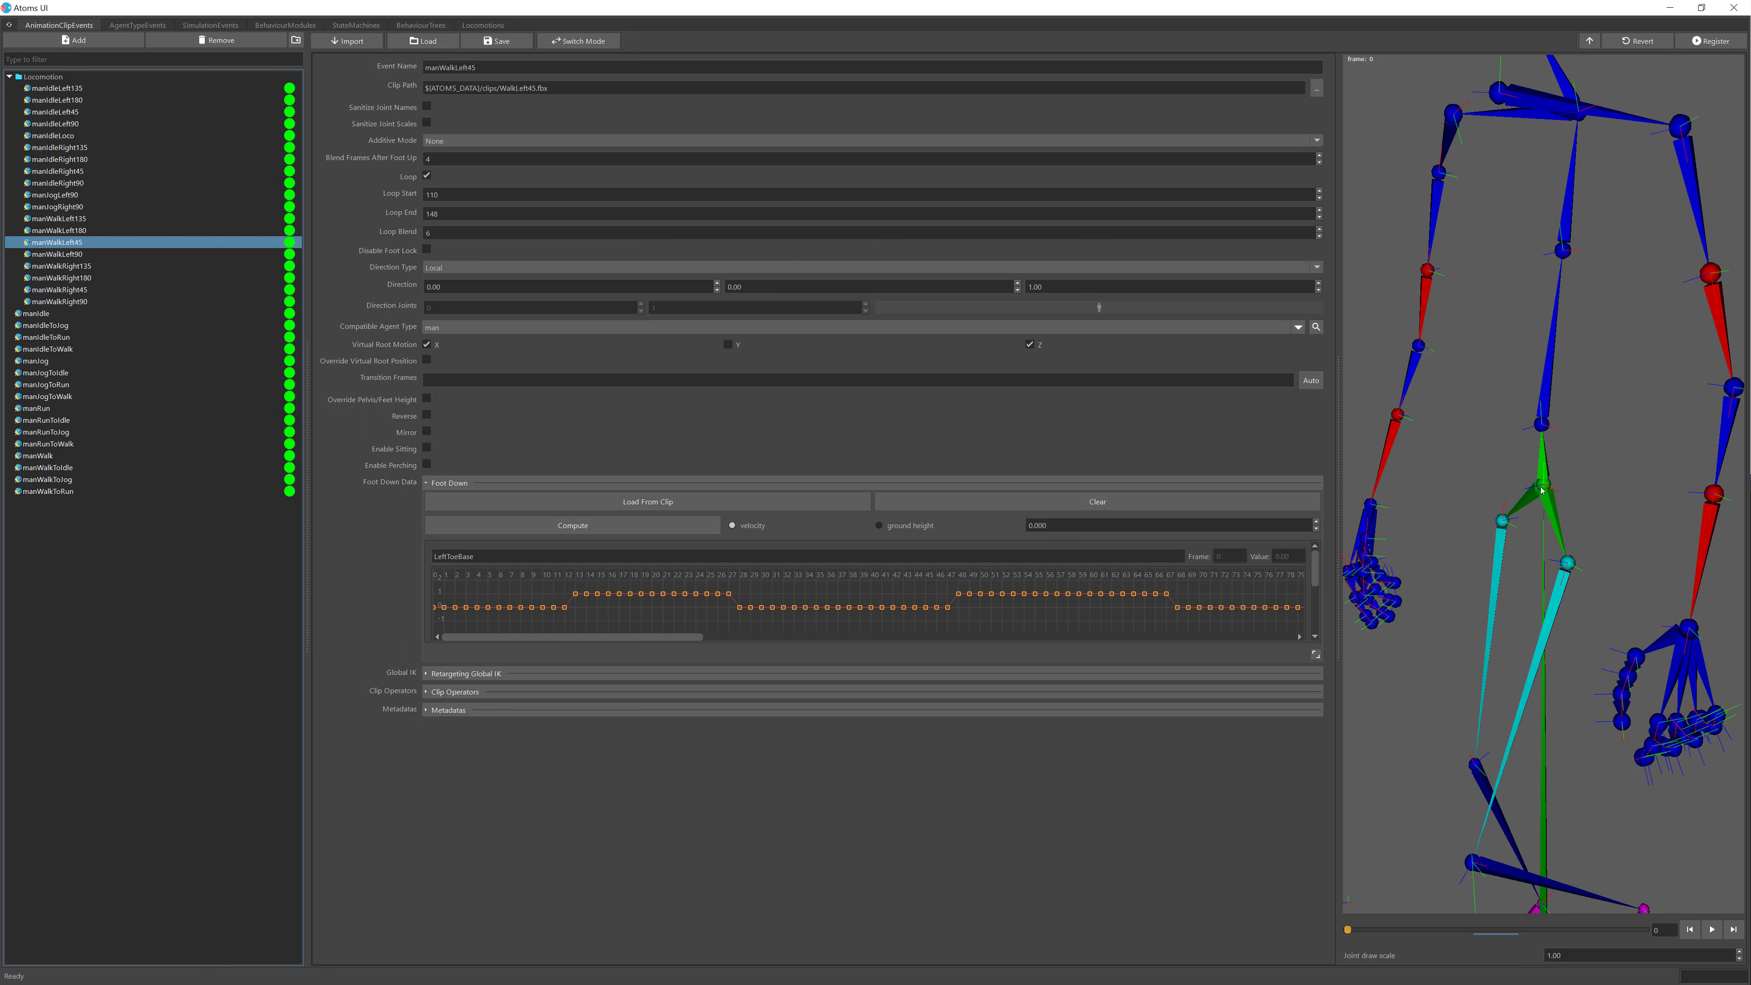
pyautogui.scroll(-2, 1548, 500)
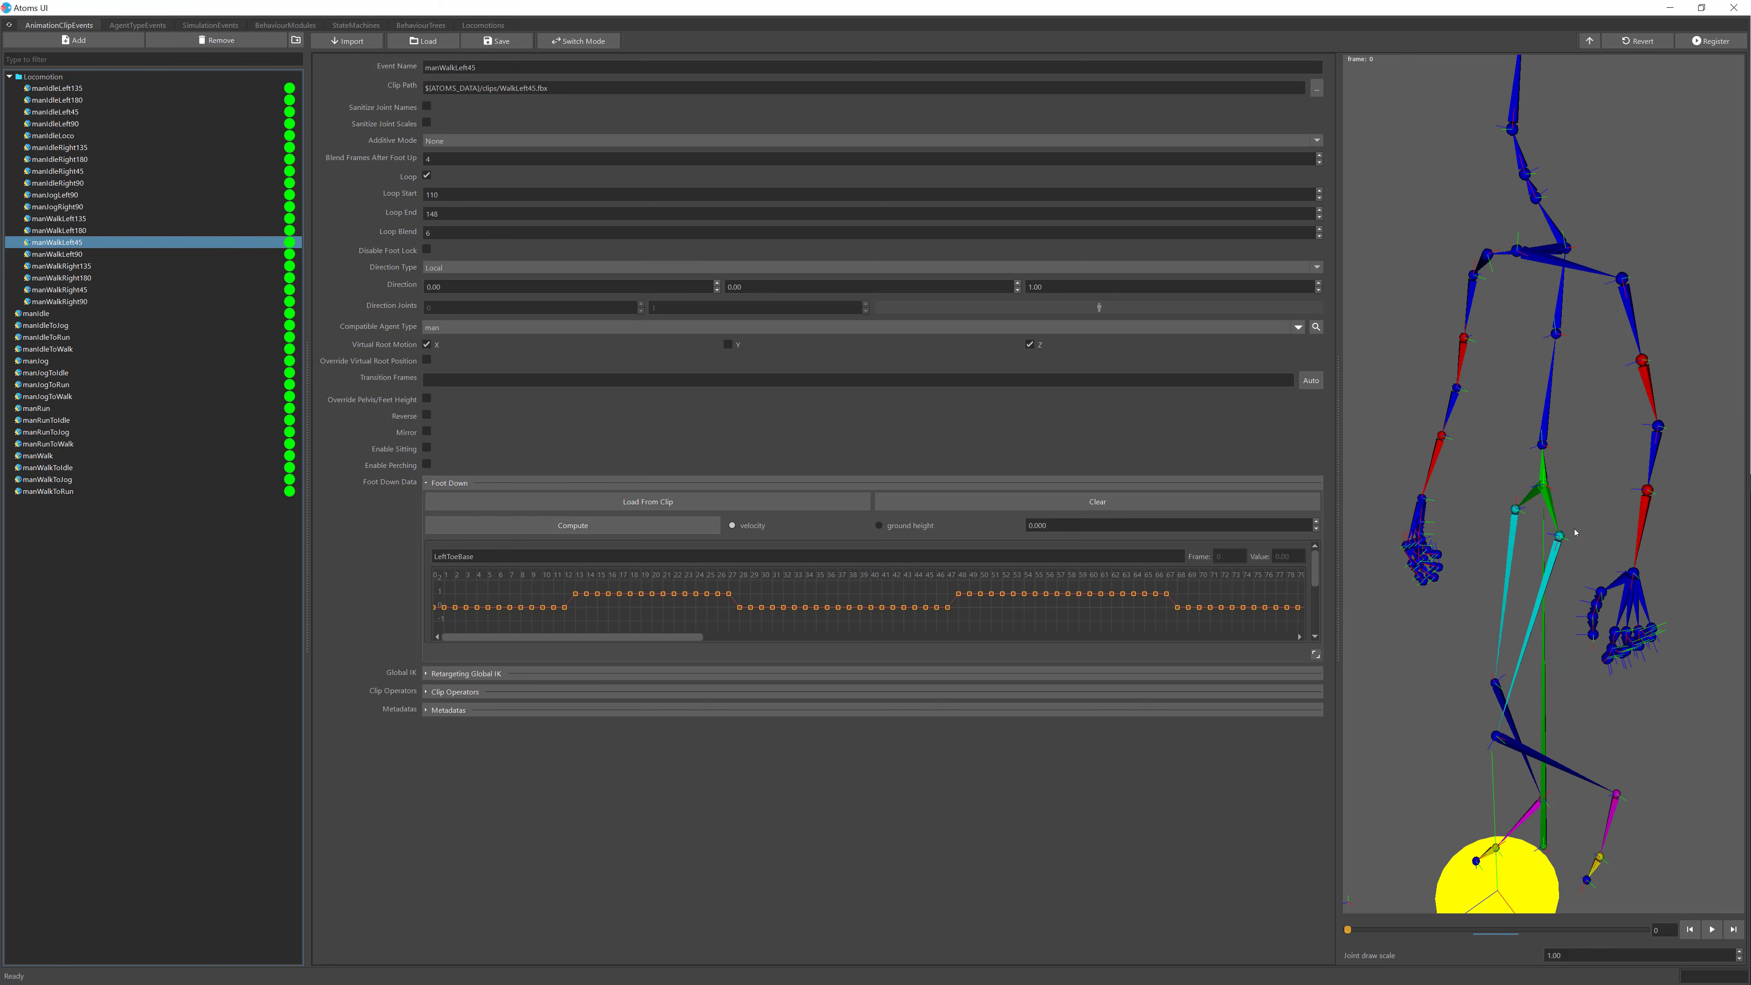
# Step: Inspect the manWalkLeft45 skeleton's joint axes in the preview and open the manIdleRight180 animation clip event
pyautogui.scroll(3, 1511, 487)
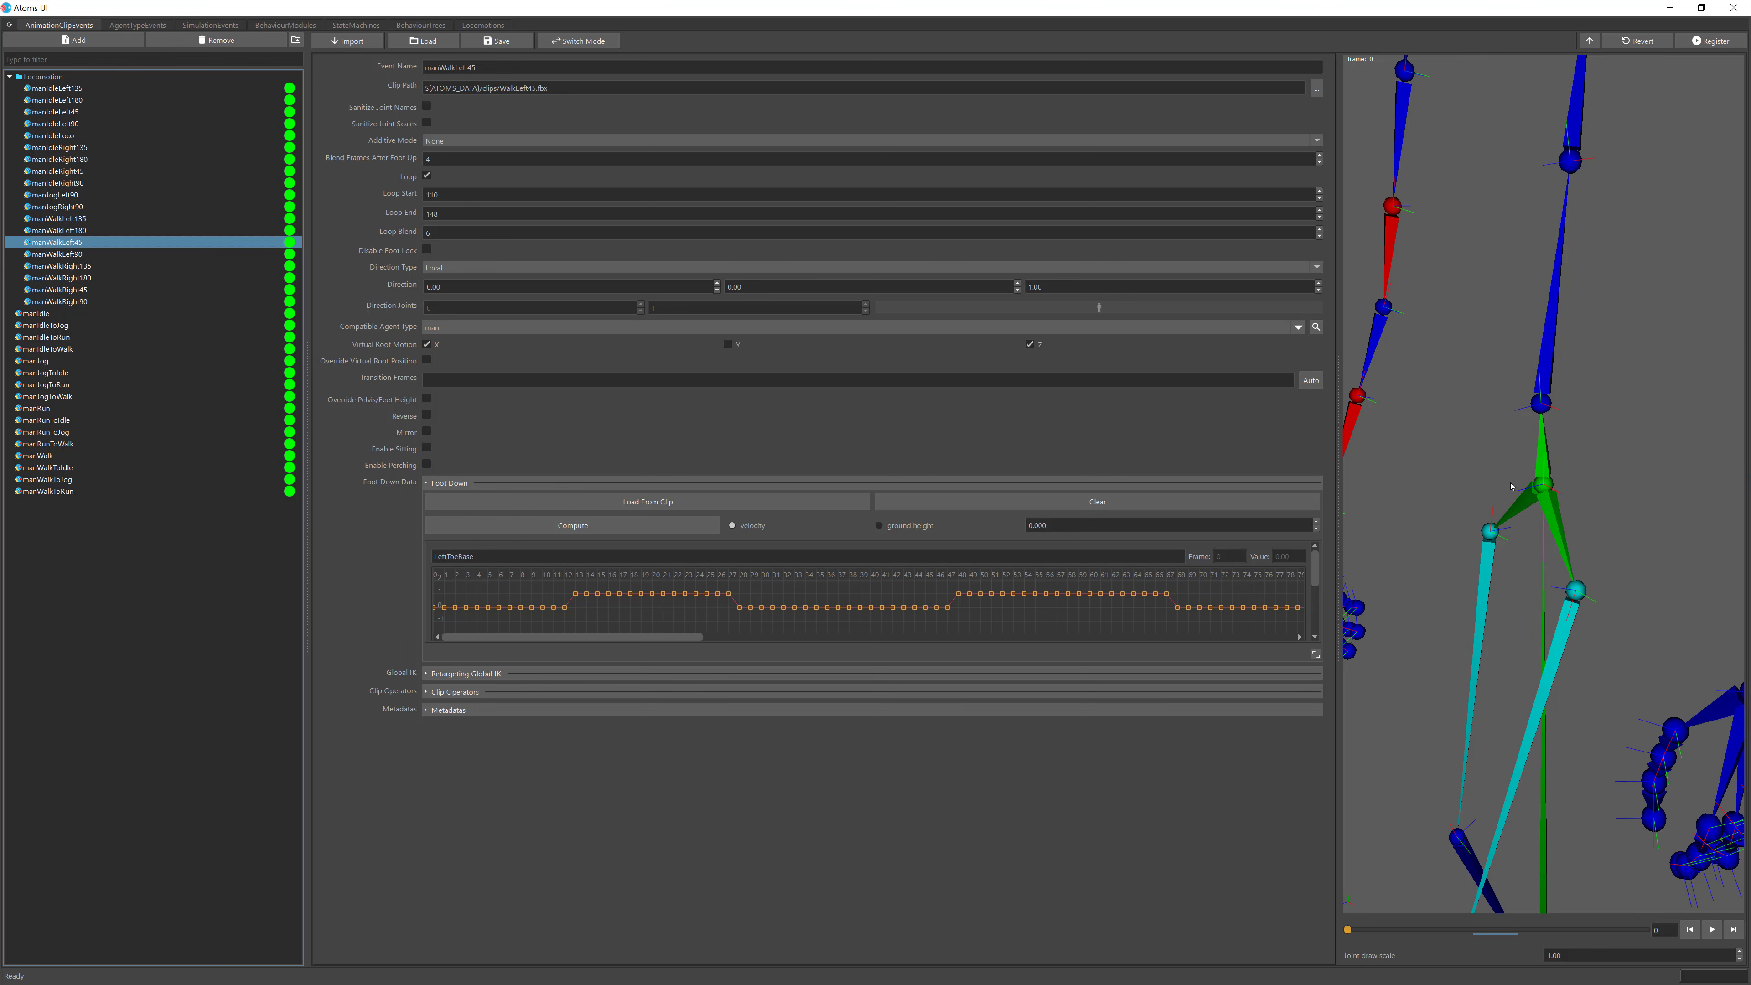
pyautogui.scroll(-3, 1526, 489)
pyautogui.moveTo(1348, 929)
pyautogui.mouseDown()
pyautogui.moveTo(1474, 929)
pyautogui.moveTo(1349, 929)
pyautogui.mouseUp()
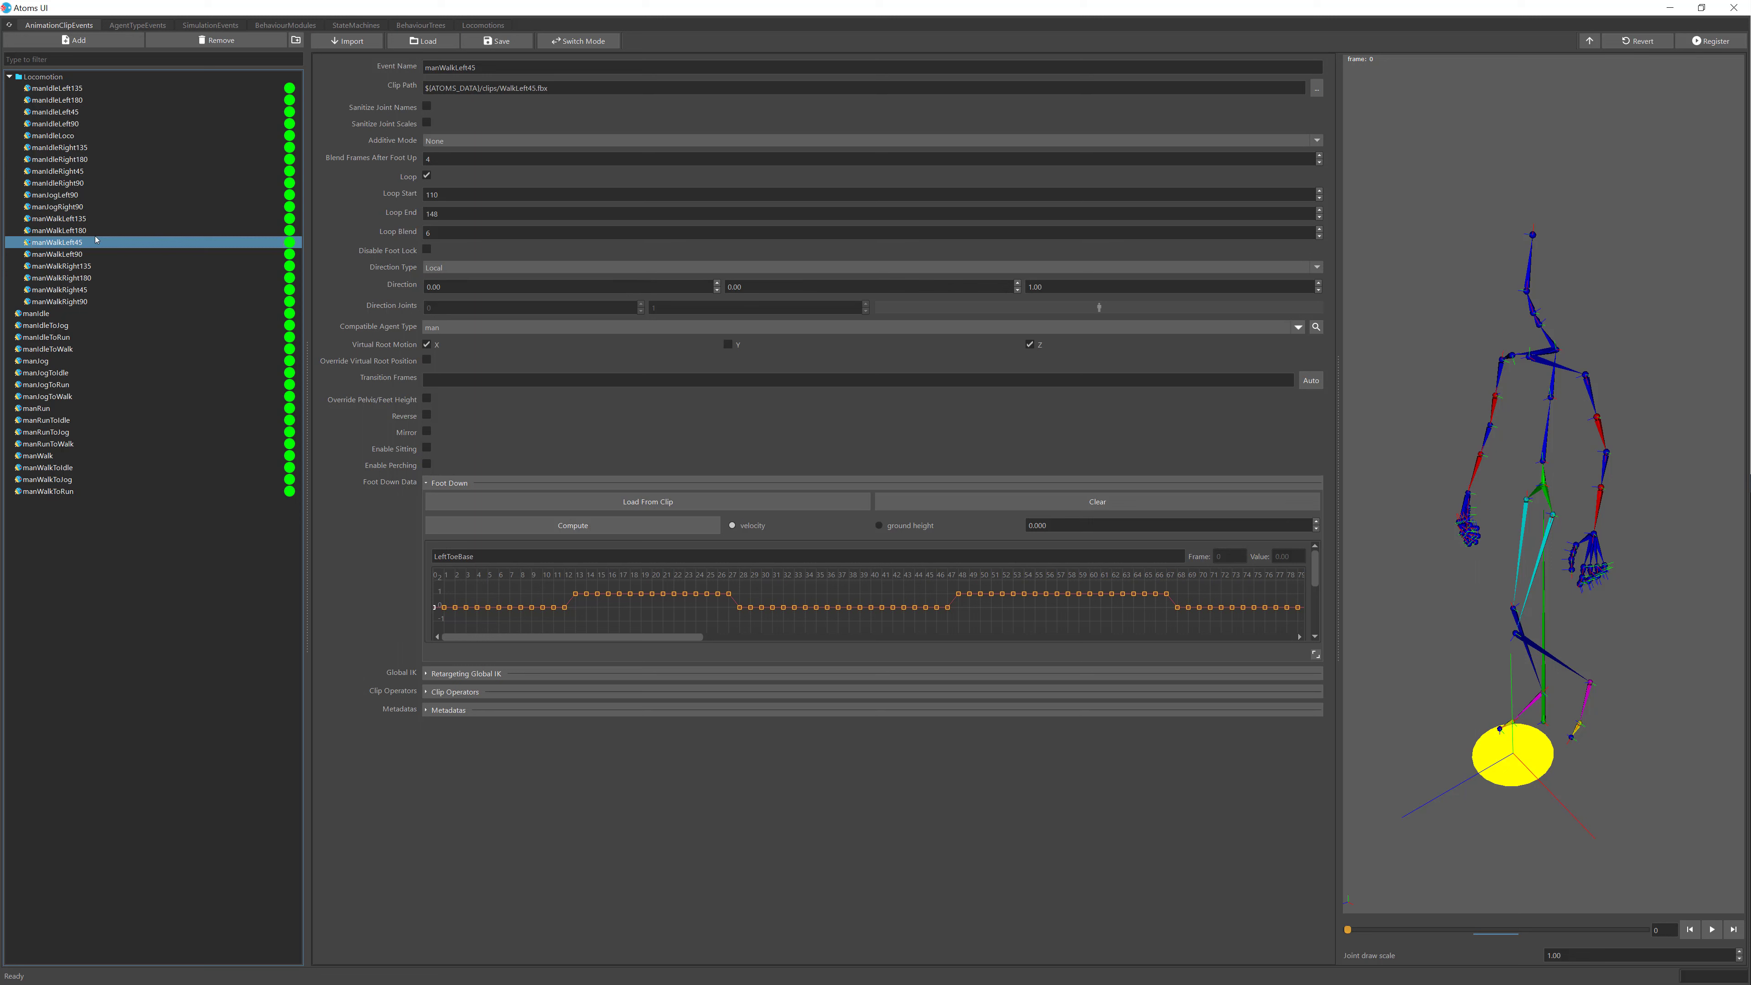
pyautogui.click(60, 159)
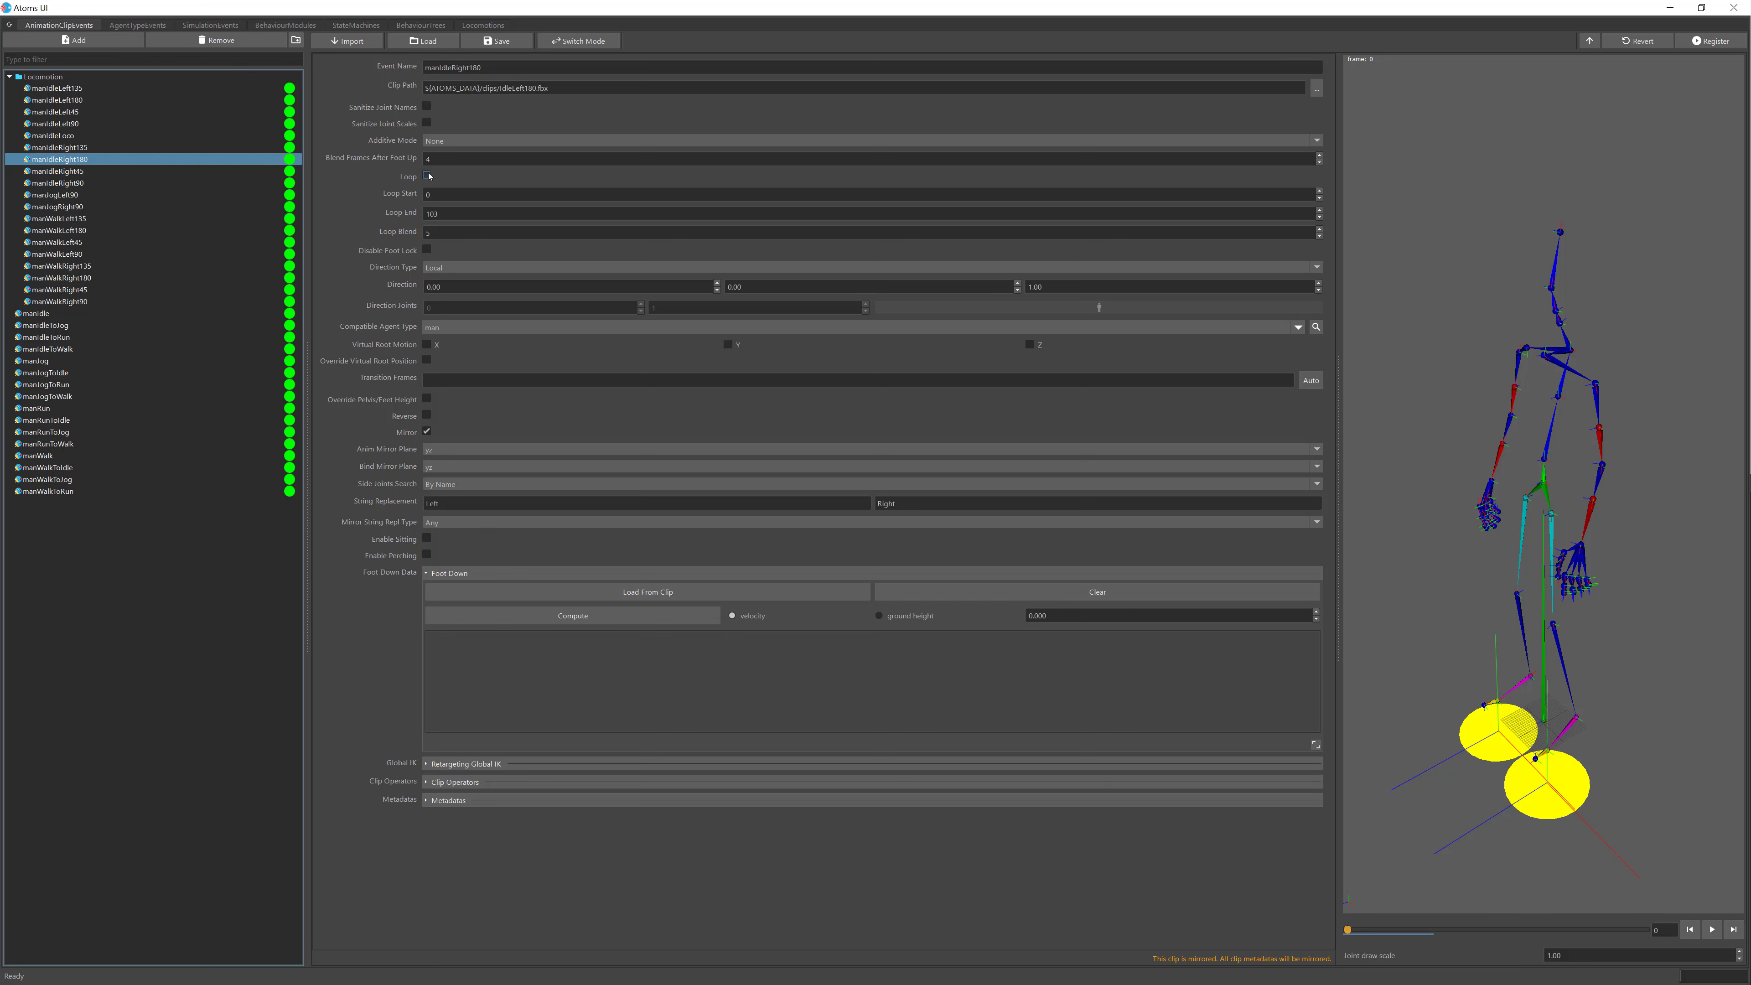
# Step: Return to the manLocomotion graph, try shifting the manJog node to X position 280, and undo the move
pyautogui.click(483, 24)
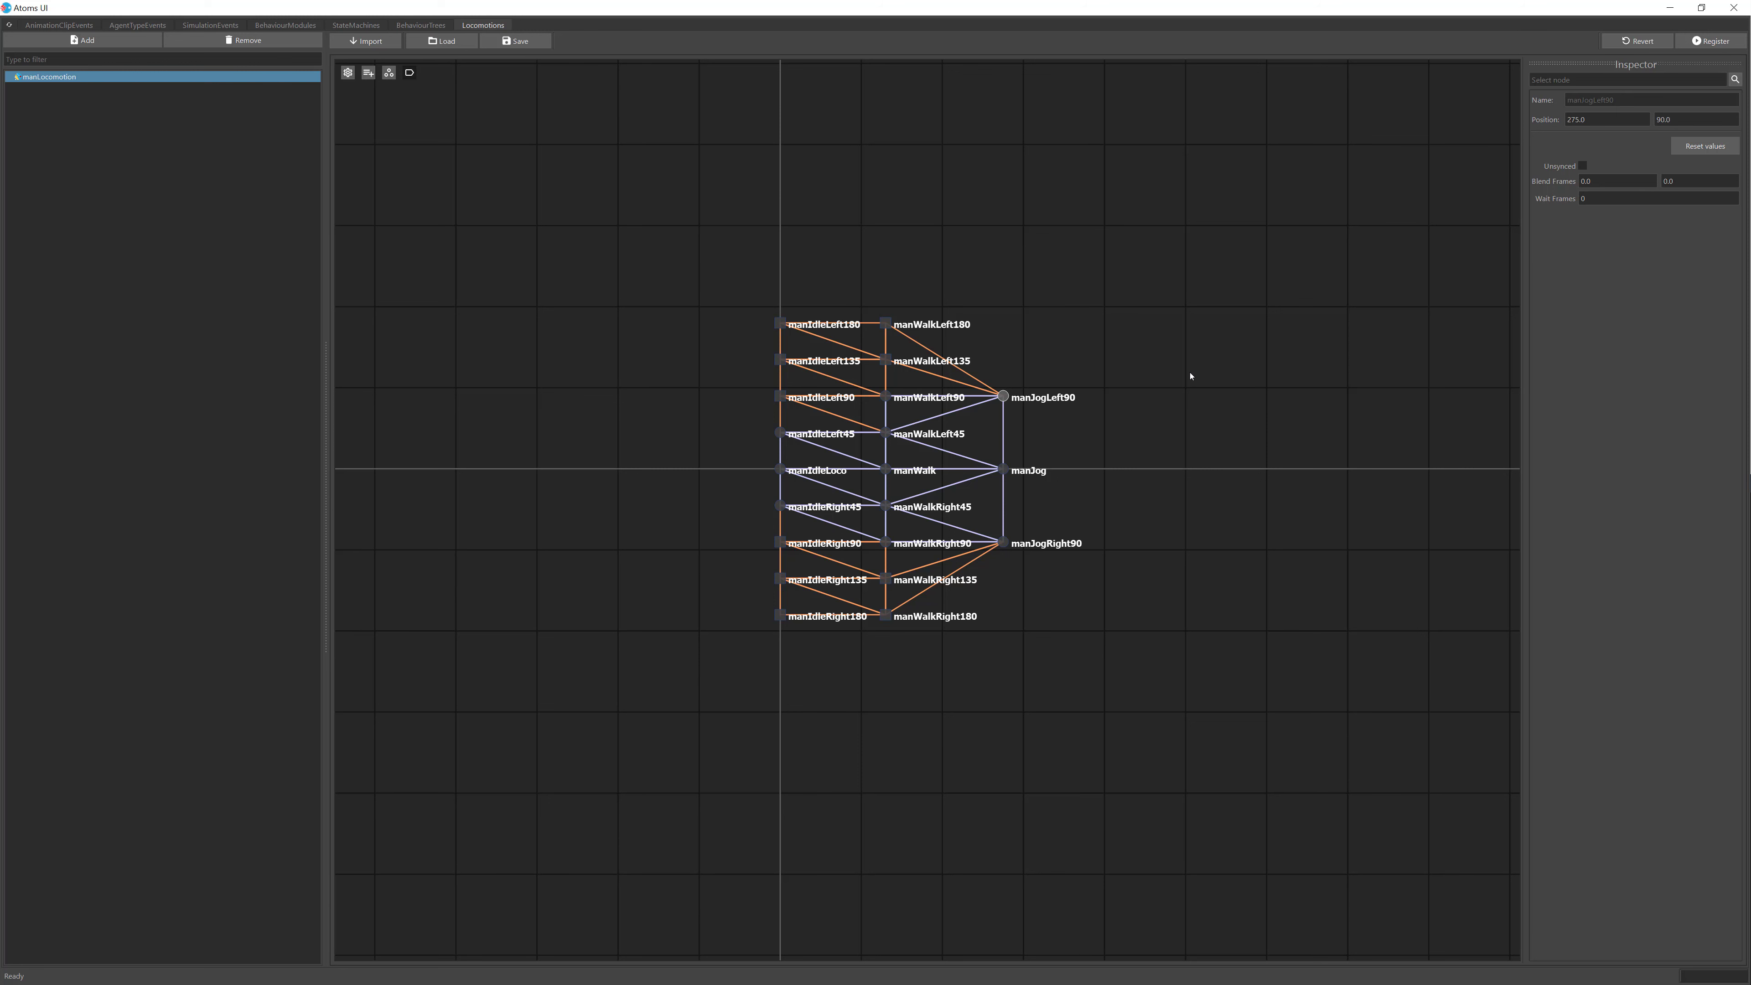
pyautogui.click(1003, 470)
pyautogui.moveTo(1008, 471)
pyautogui.mouseDown()
pyautogui.moveTo(1053, 471)
pyautogui.moveTo(1015, 472)
pyautogui.mouseUp()
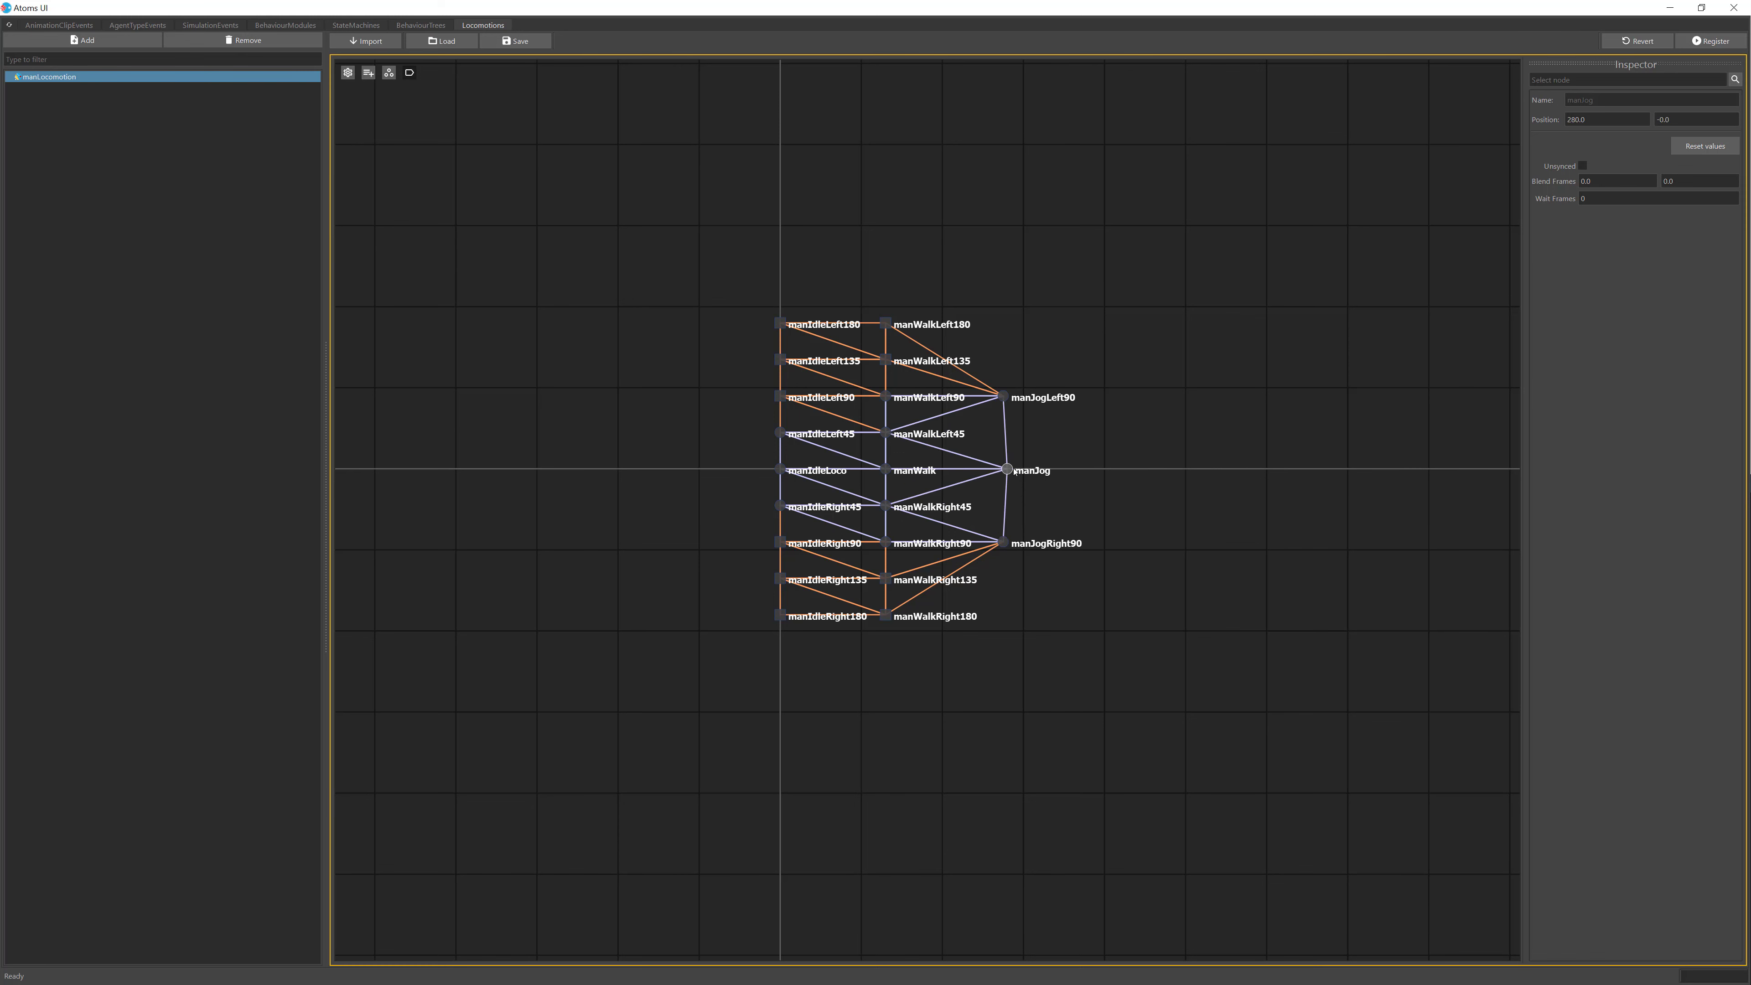
pyautogui.hotkey('ctrl', 'z')
pyautogui.hotkey('ctrl', 'z')
pyautogui.scroll(1, 926, 443)
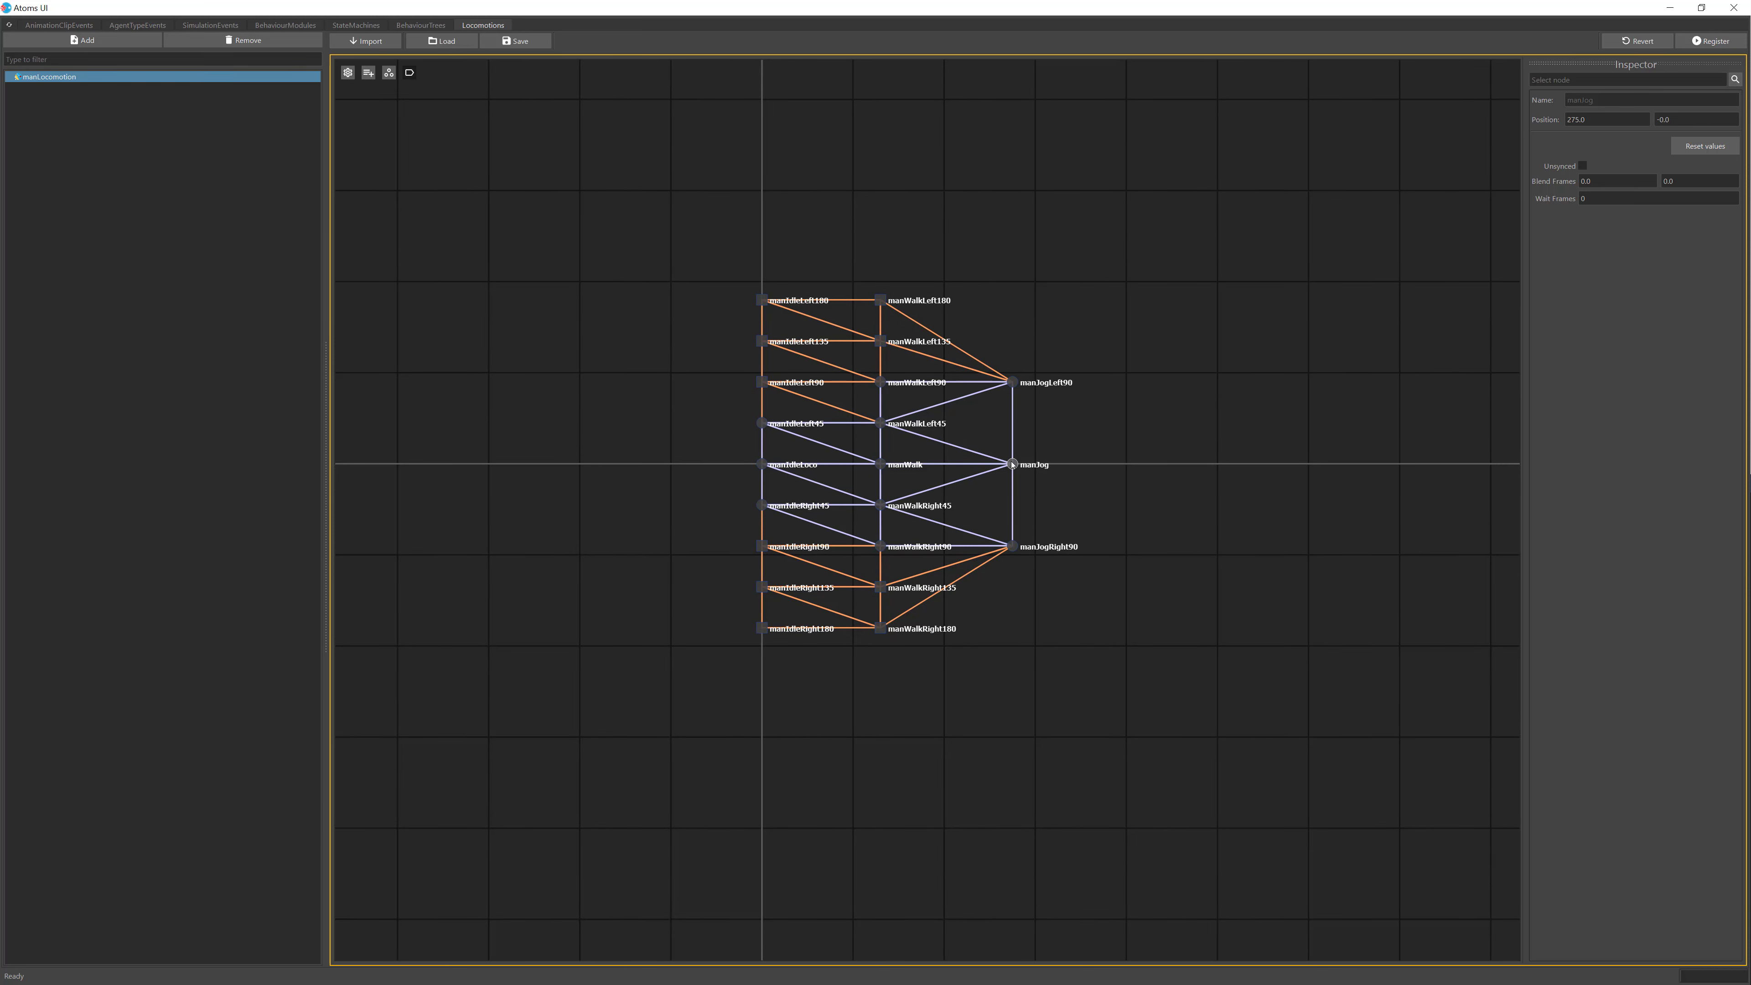
# Step: Move the manJog node beside manWalk at X position 170 and back out to X position 270 in the locomotion graph
pyautogui.moveTo(1012, 464); pyautogui.dragTo(919, 466)
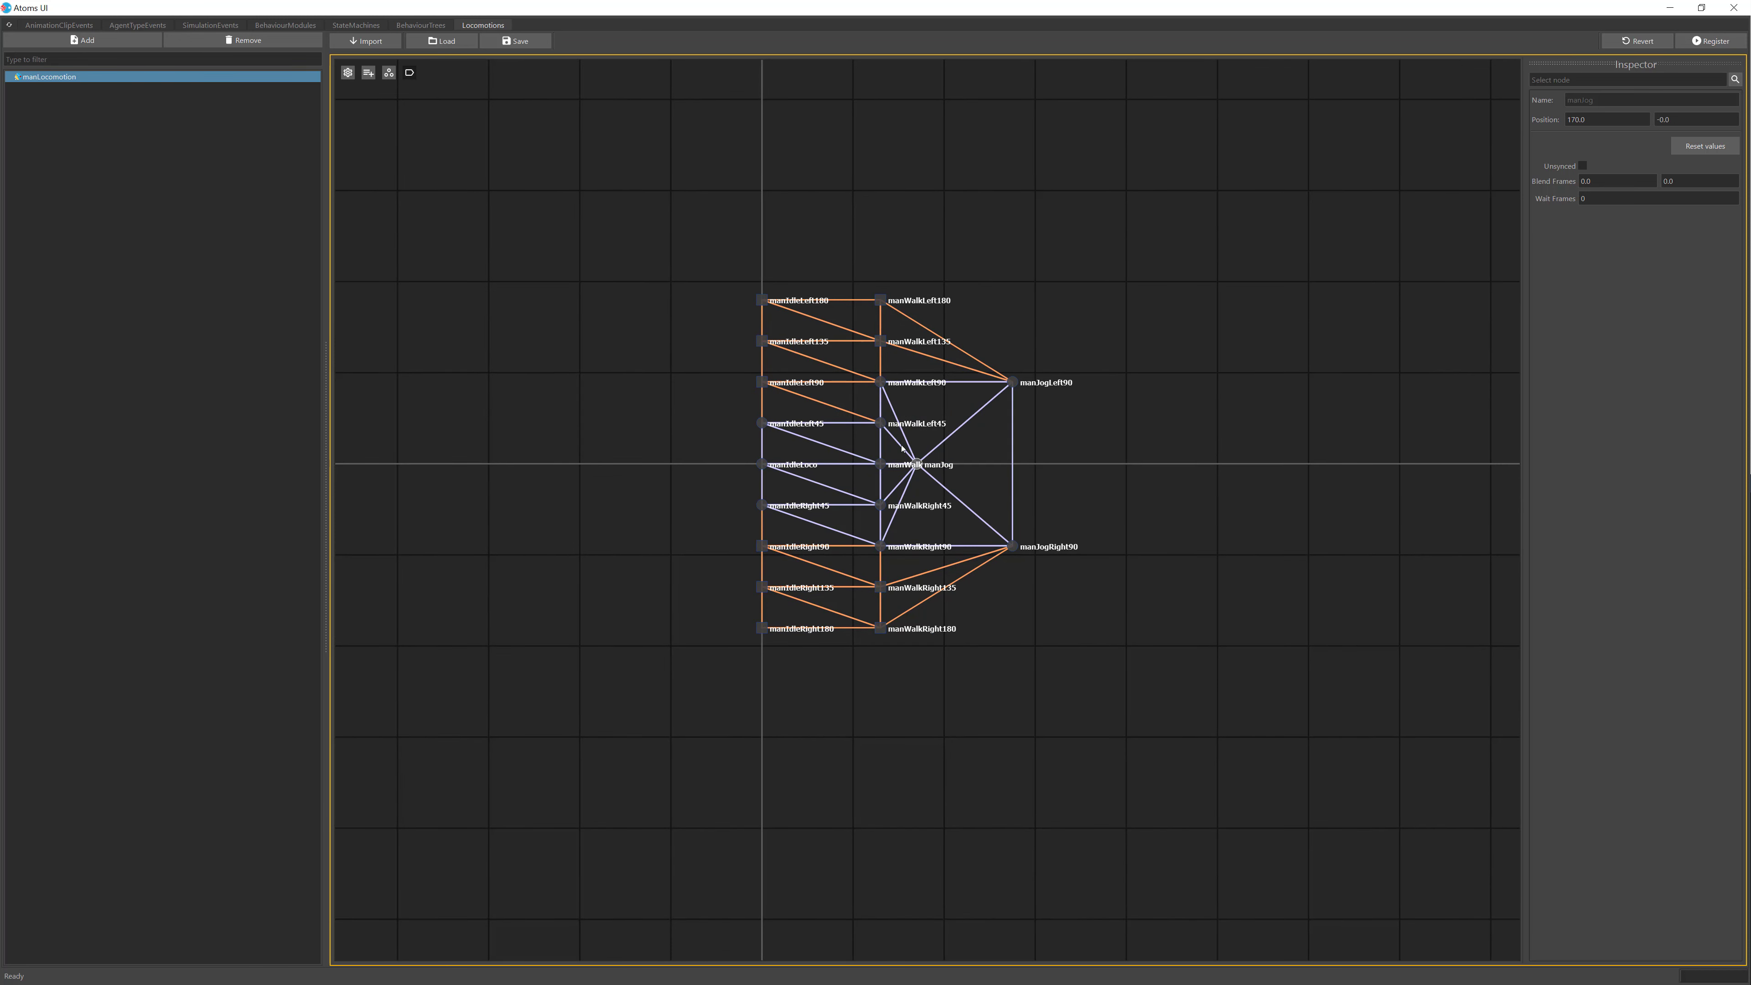
pyautogui.moveTo(927, 471); pyautogui.dragTo(1008, 468)
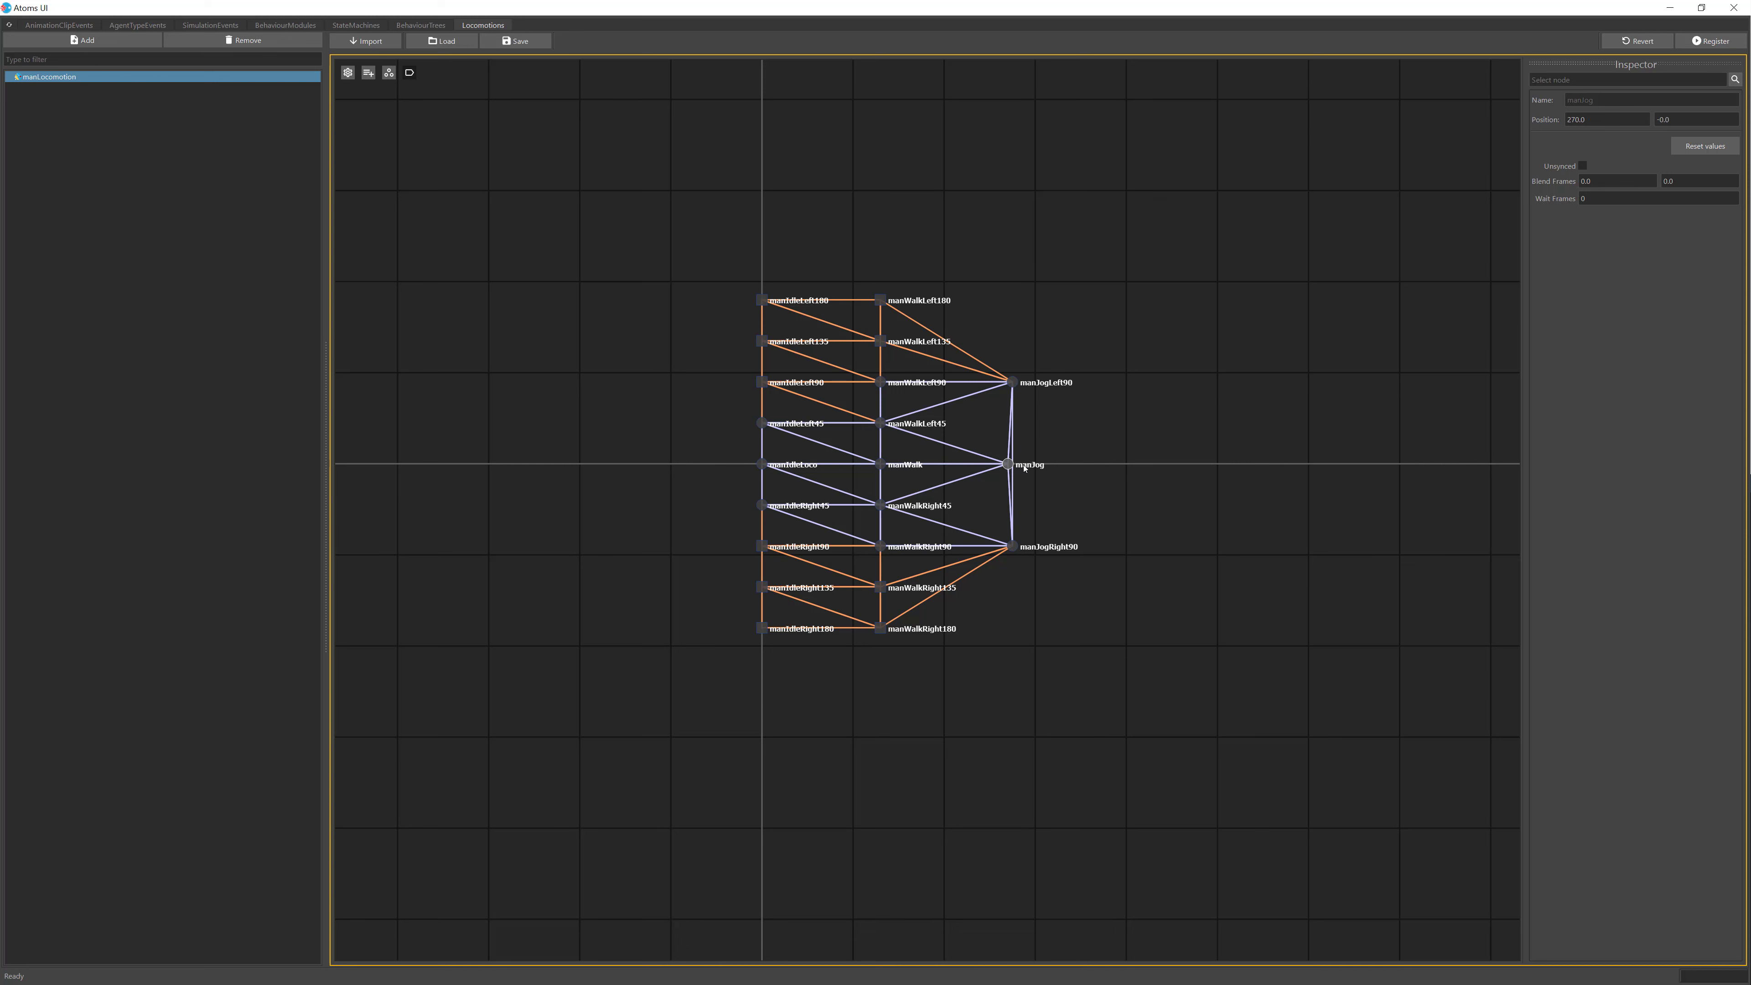
pyautogui.hotkey('ctrl', 'z')
pyautogui.hotkey('ctrl', 'y')
# Step: Open the man agent type event and examine its skeleton's hip area from an angled view
pyautogui.click(135, 26)
pyautogui.click(80, 78)
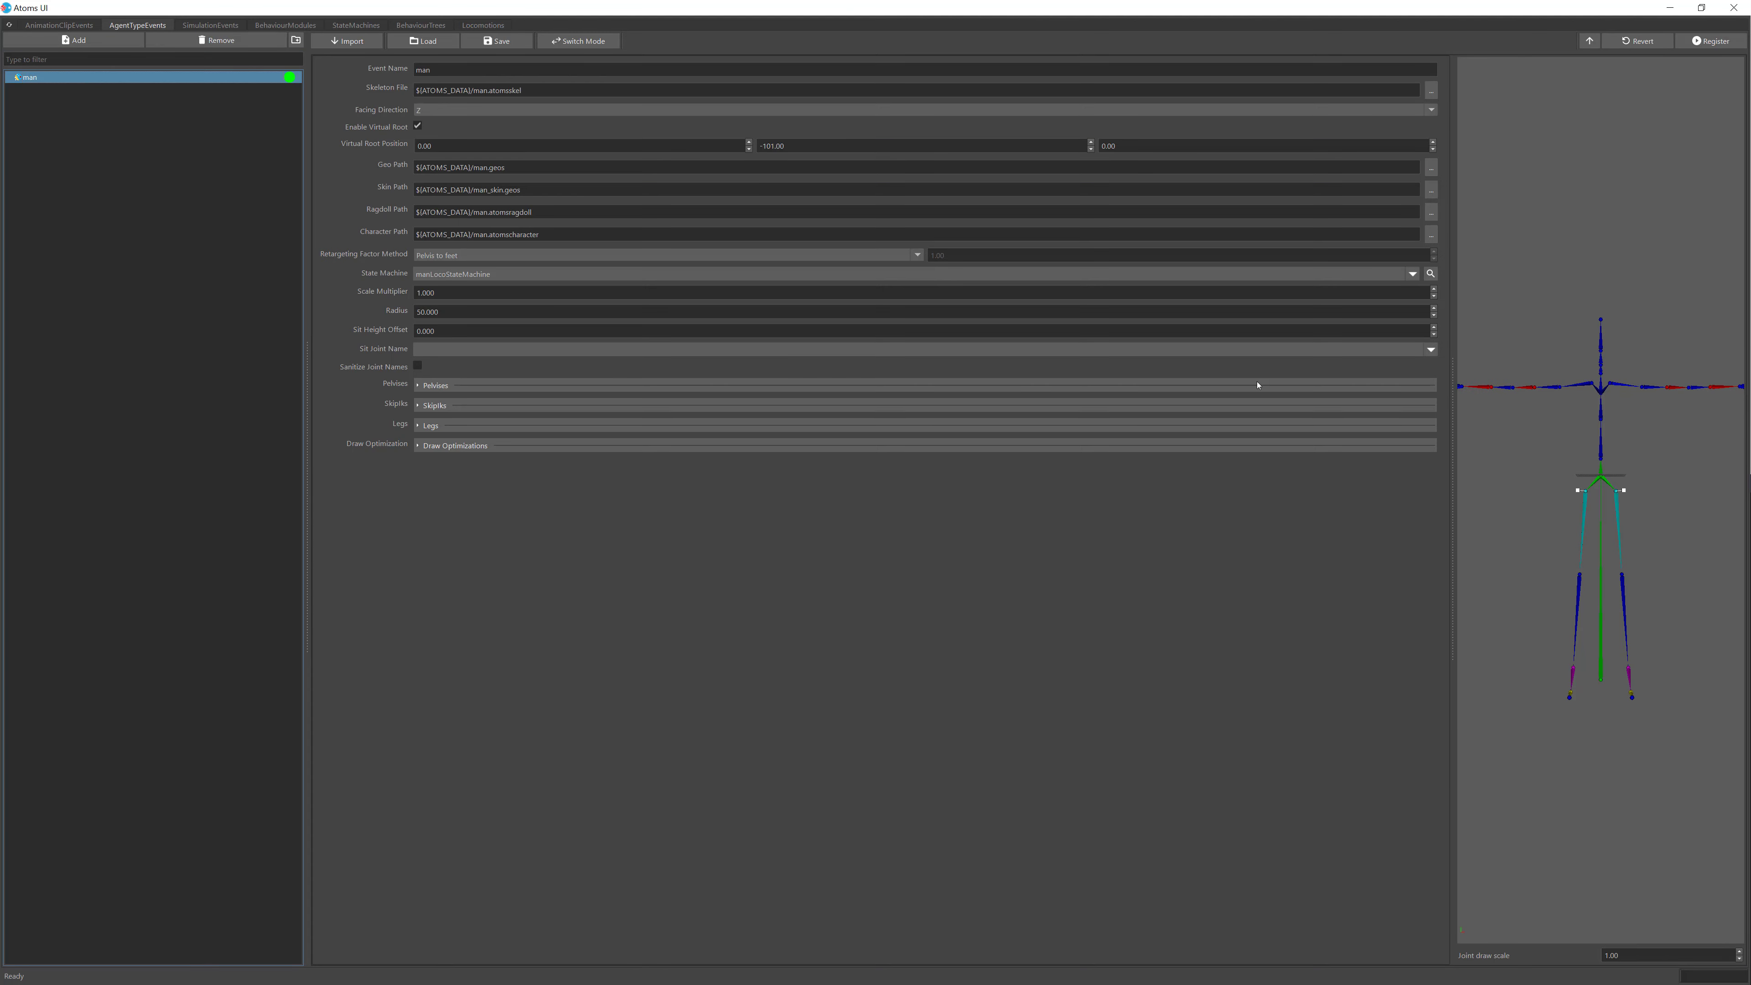
pyautogui.moveTo(1622, 438); pyautogui.dragTo(1609, 490, button='middle')
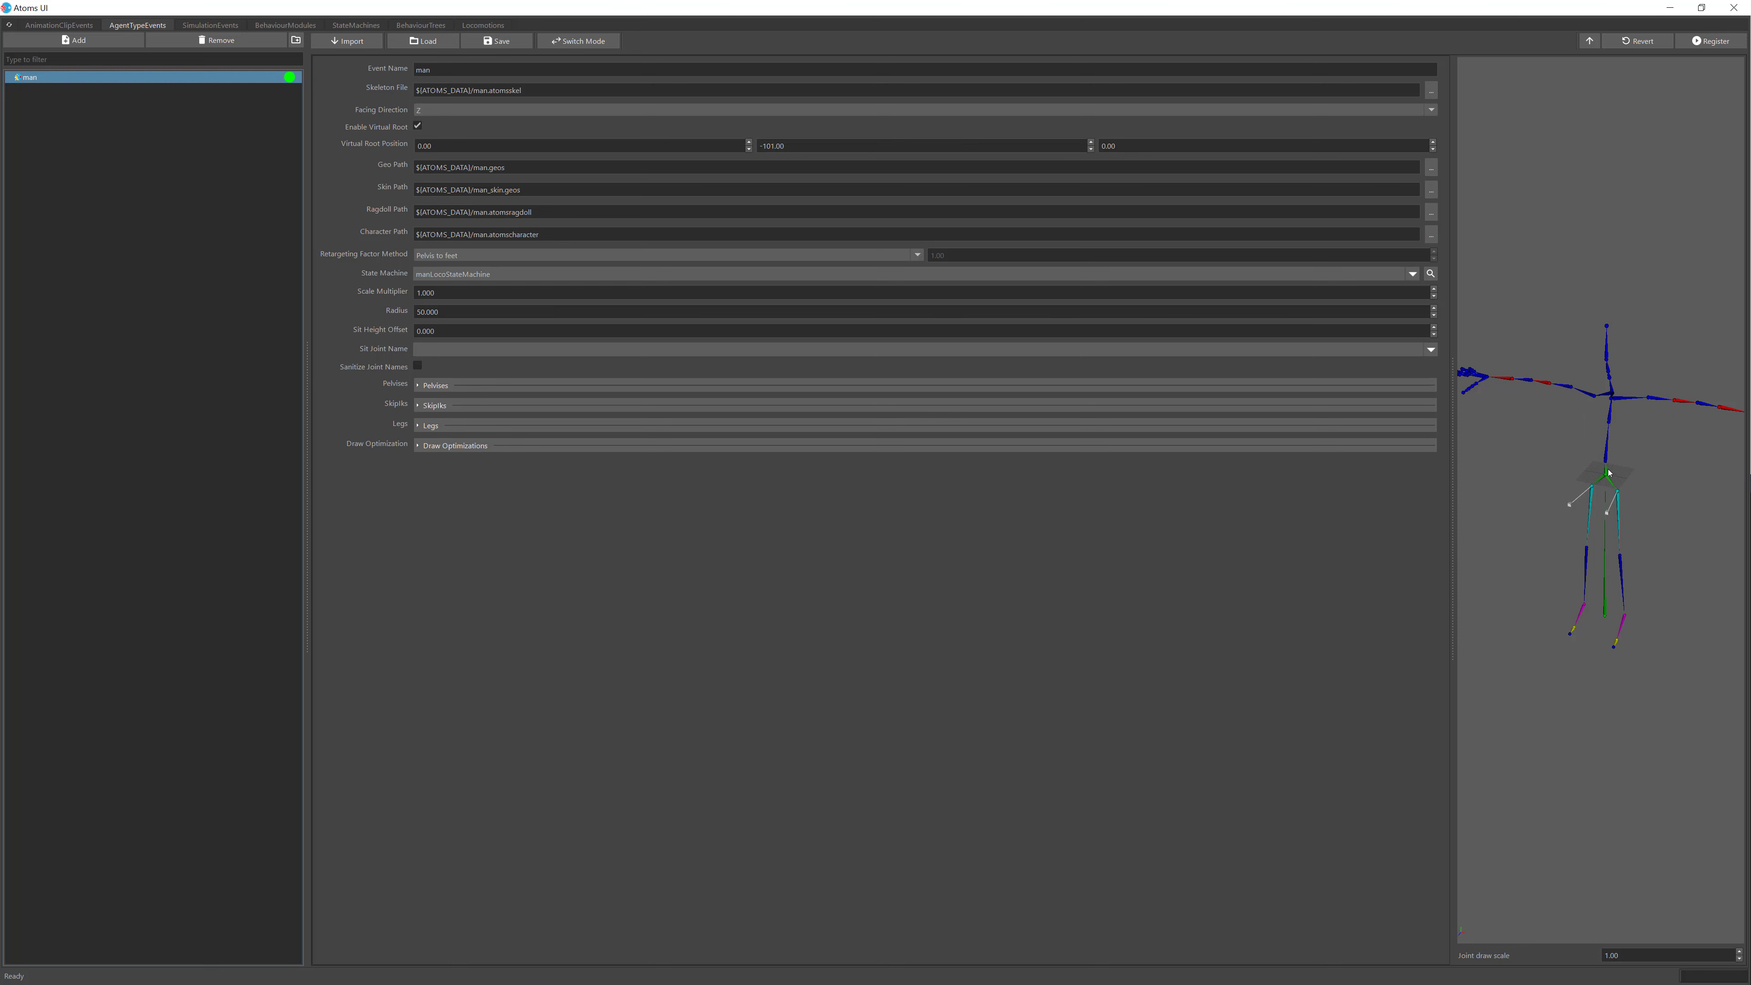
pyautogui.keyDown('alt'); pyautogui.moveTo(1615, 581); pyautogui.dragTo(1638, 552); pyautogui.keyUp('alt')
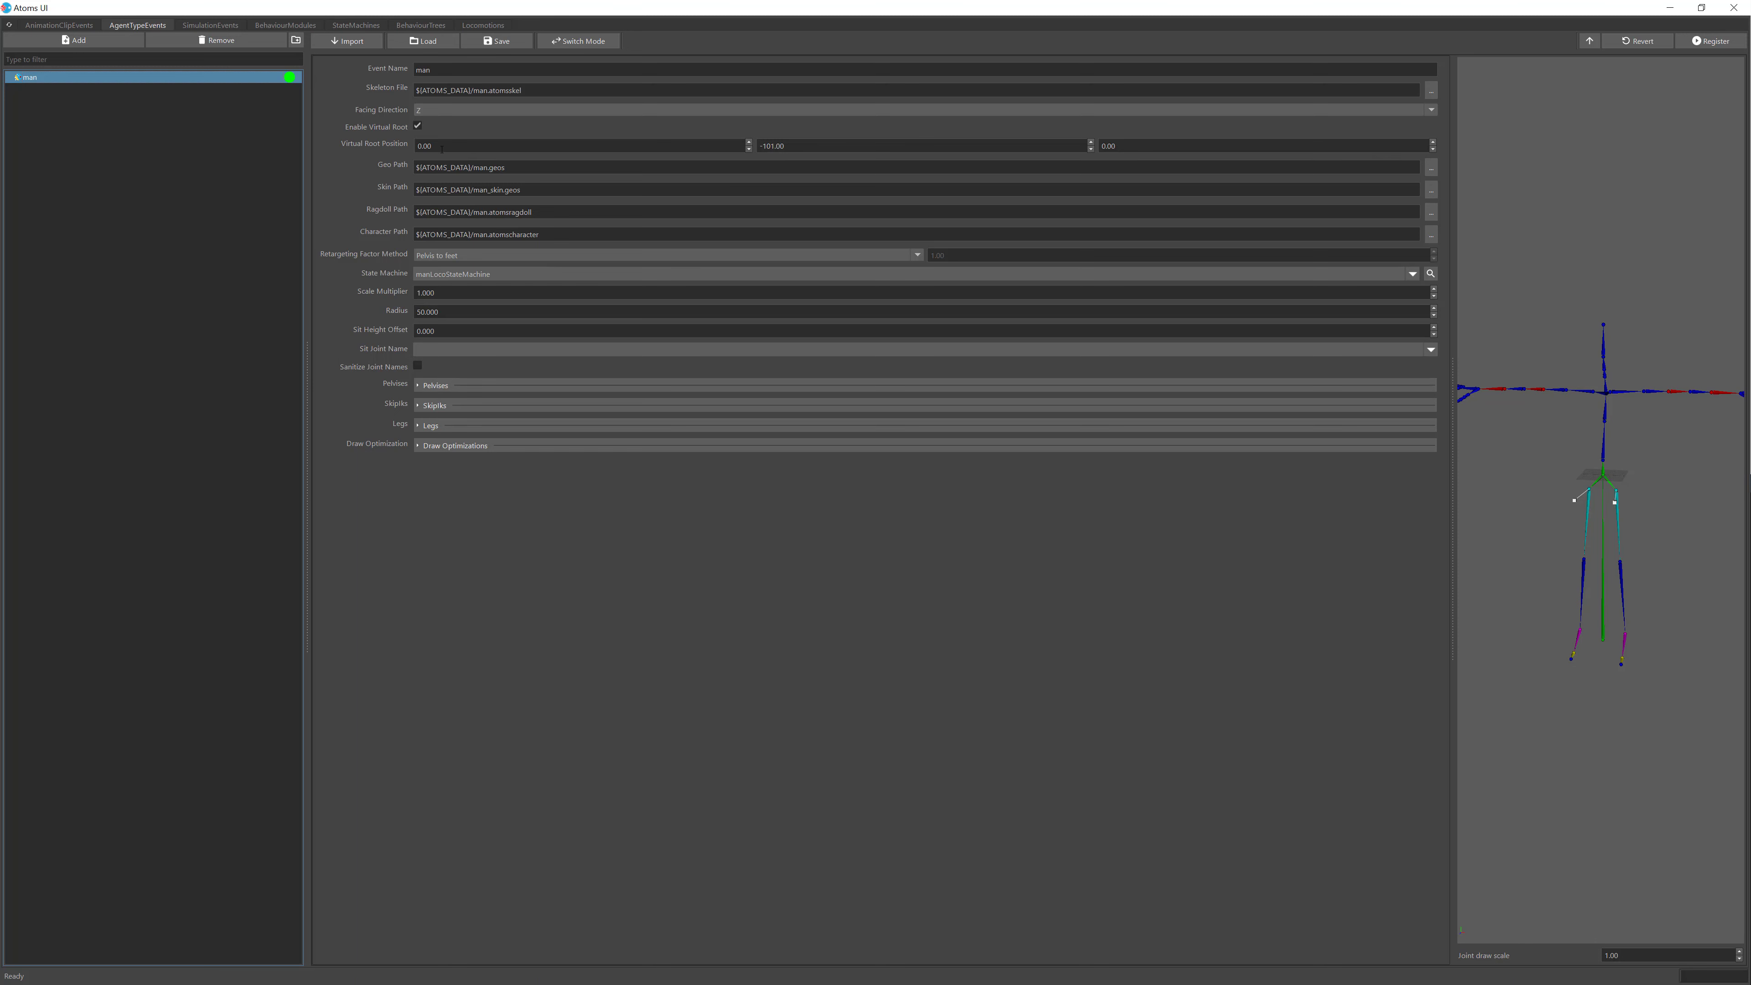
# Step: Return to the manIdleRight180 animation clip event and inspect its skeleton pose and foot axes at frame 0
pyautogui.click(60, 26)
pyautogui.moveTo(1521, 569); pyautogui.dragTo(1590, 544)
pyautogui.moveTo(1566, 636); pyautogui.dragTo(1550, 624)
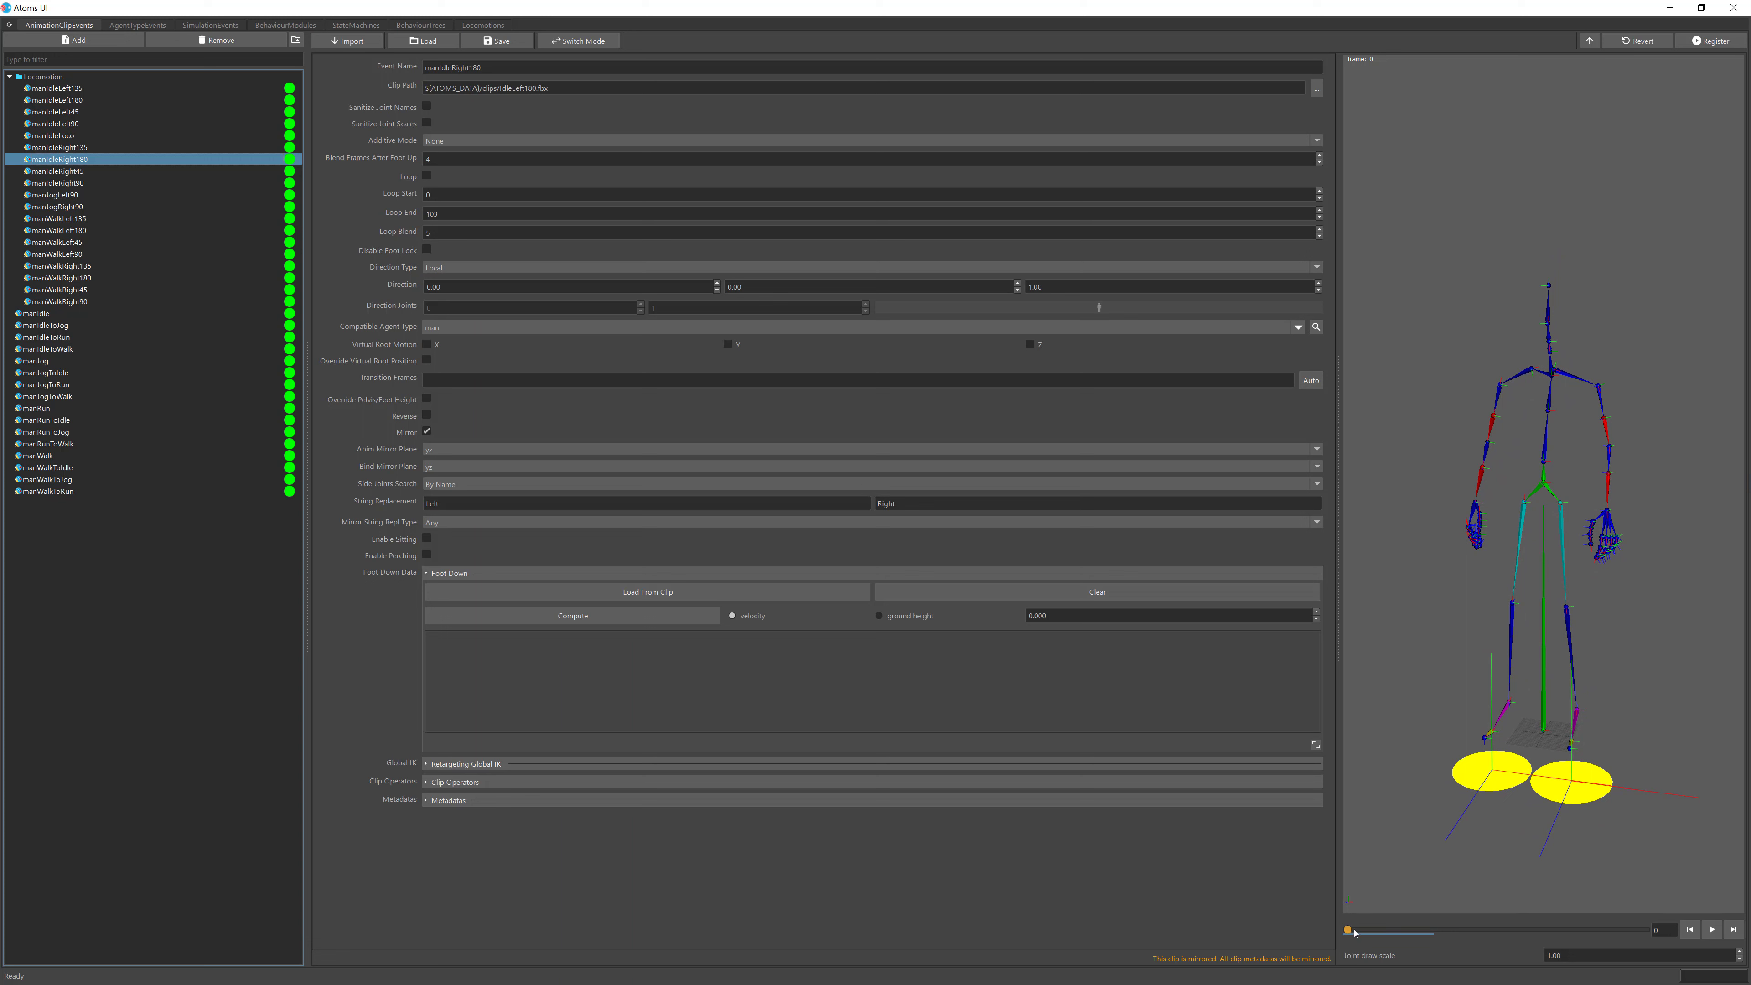
pyautogui.moveTo(1354, 933); pyautogui.dragTo(1314, 941)
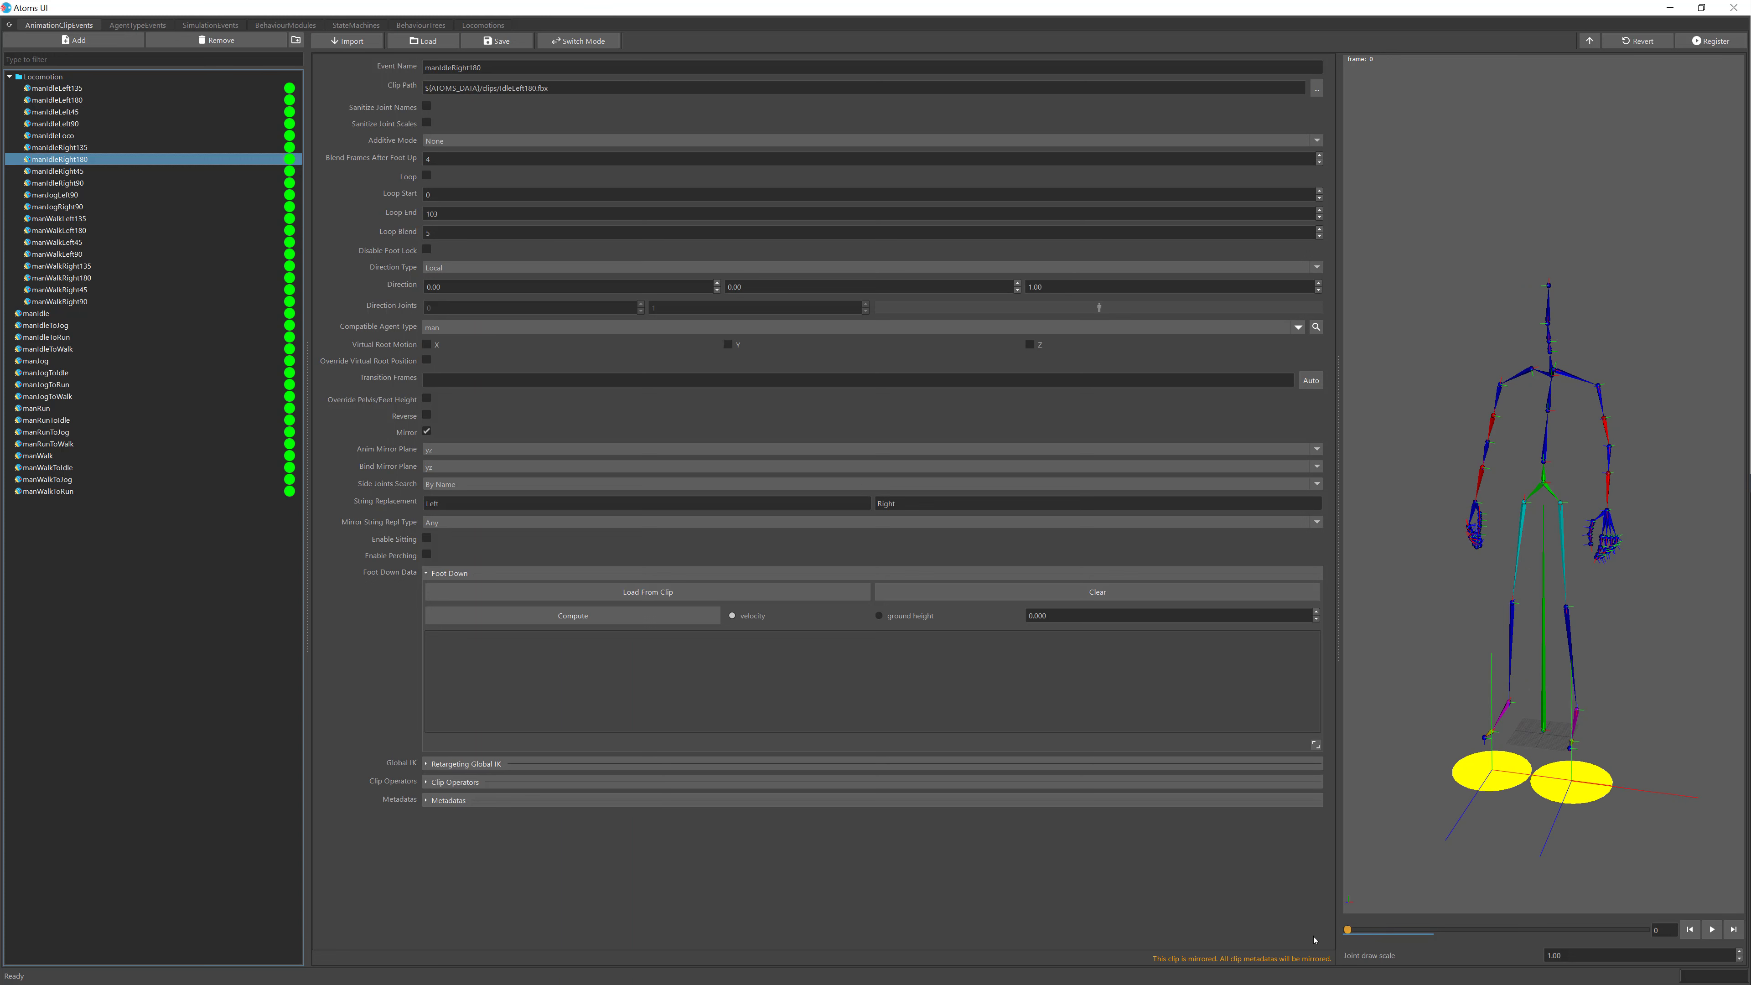